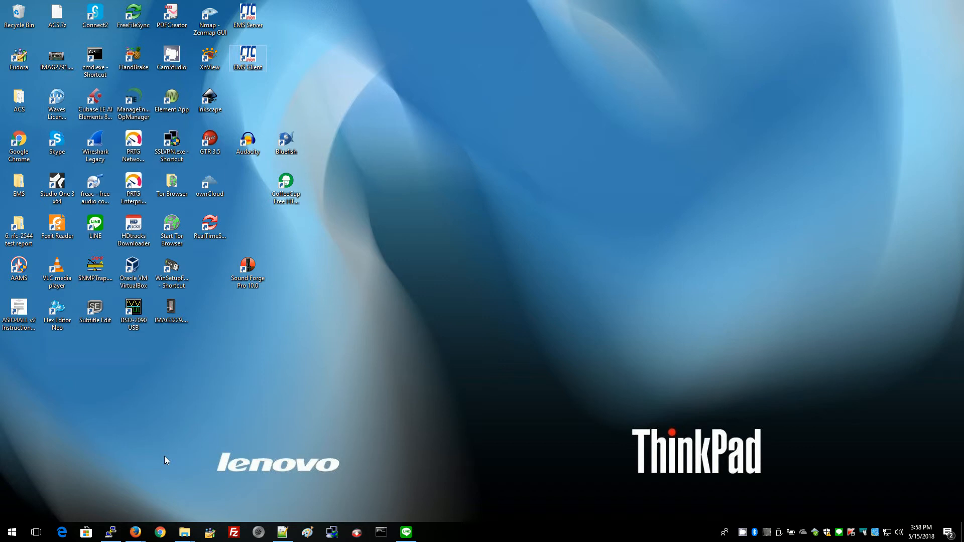
Restore the Firefox window showing the FRM220A-1000EAS/X management page at 192.168.0.250.
{"action": "mouse_move", "coordinate": [137, 537]}
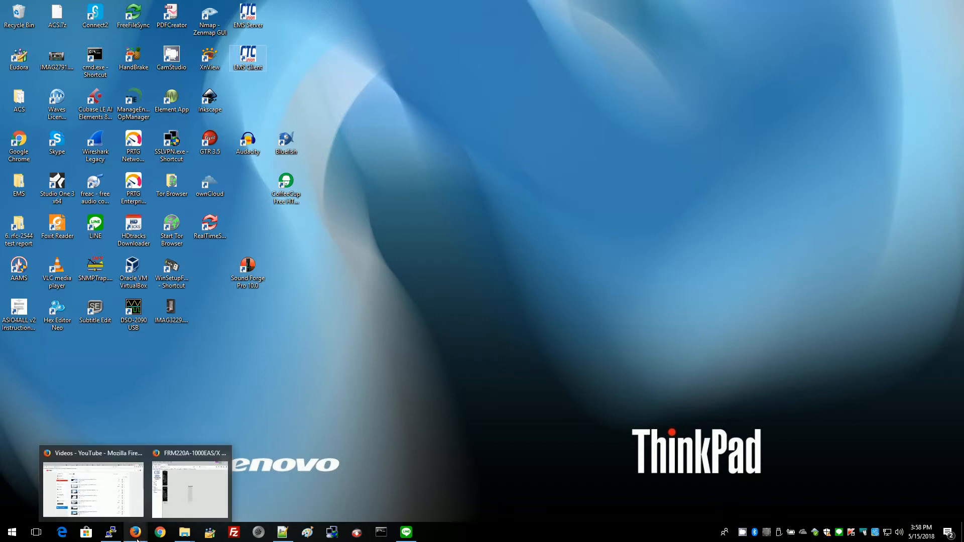
{"action": "left_click", "coordinate": [190, 484]}
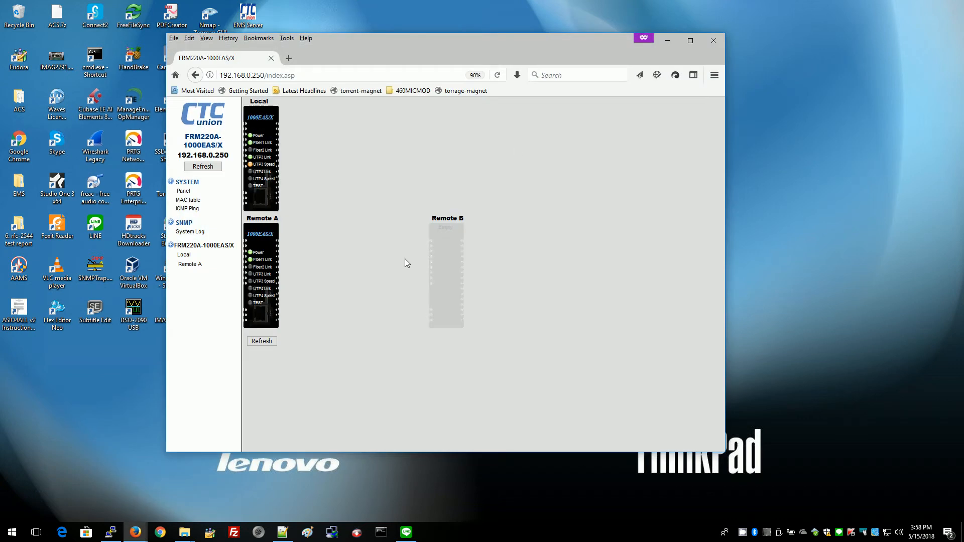
Fill the SNMP manager access rows with 192.168.0.x addresses and community strings.
{"action": "left_click", "coordinate": [184, 223]}
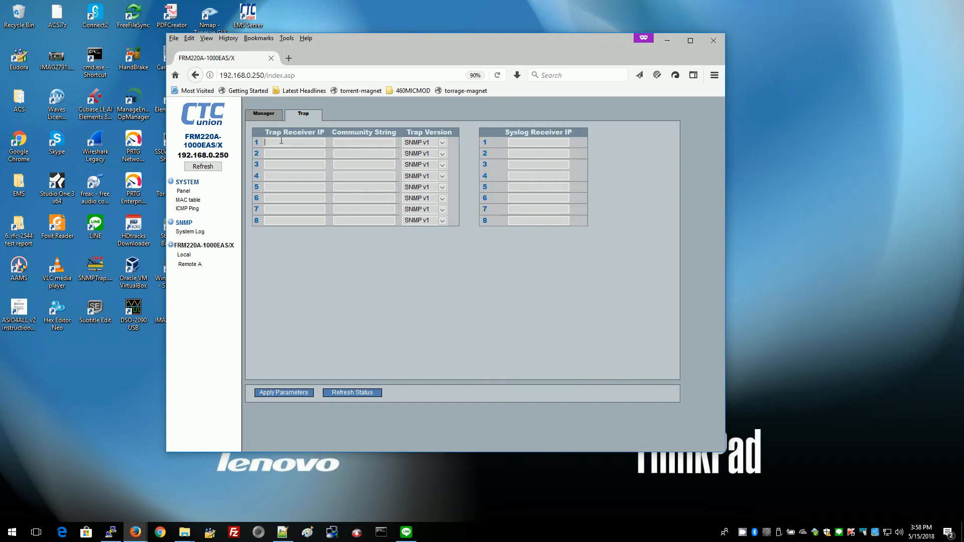
{"action": "left_click", "coordinate": [261, 113]}
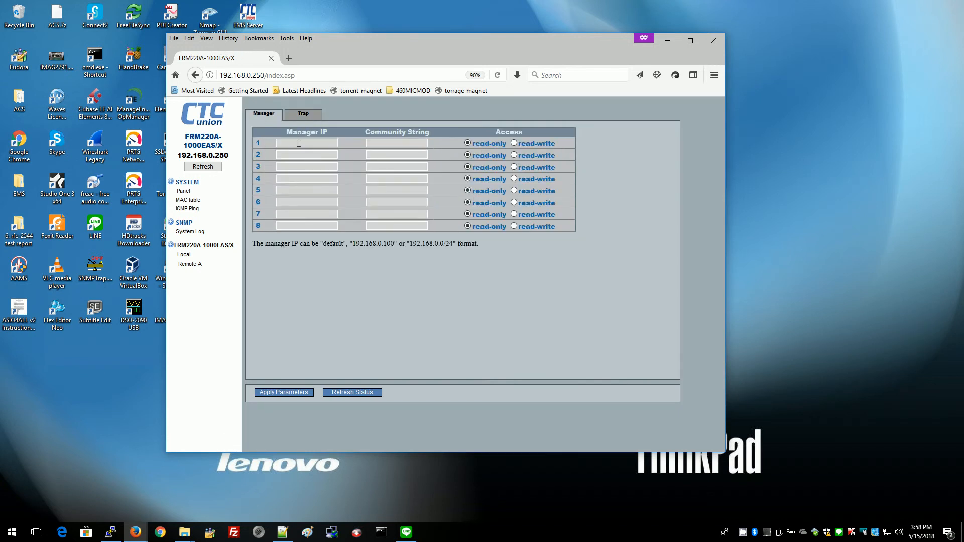
{"action": "type", "text": "192.168.0.60"}
{"action": "left_click", "coordinate": [400, 142]}
{"action": "type", "text": "public"}
{"action": "left_click", "coordinate": [304, 155]}
{"action": "type", "text": "192.168.0"}
{"action": "type", "text": "private"}
Set trap receiver 1 to 192.168.0.60 with a community string and SNMP v2c, and apply.
{"action": "left_click", "coordinate": [299, 115]}
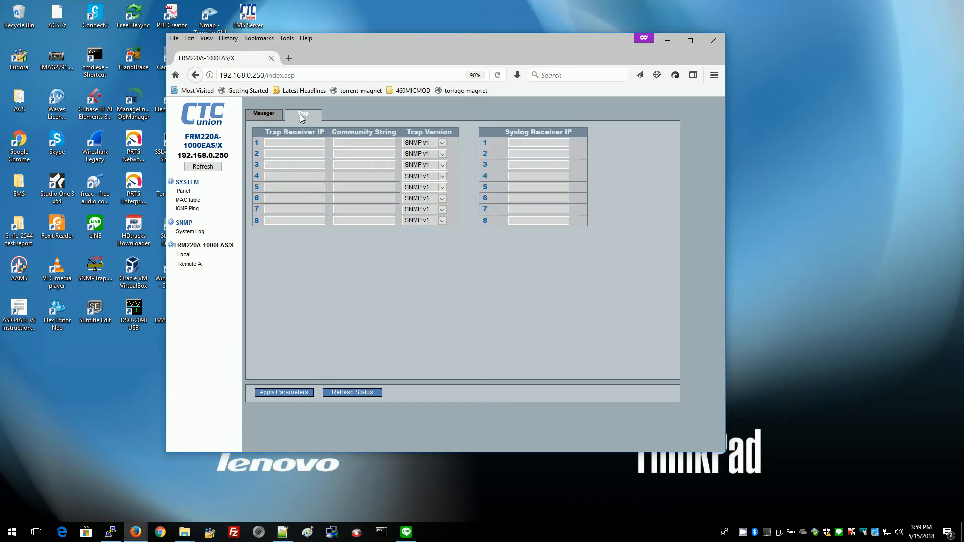
{"action": "left_click", "coordinate": [290, 141]}
{"action": "type", "text": "192.168.0.60"}
{"action": "left_click", "coordinate": [344, 142]}
{"action": "type", "text": "public"}
{"action": "left_click", "coordinate": [442, 142]}
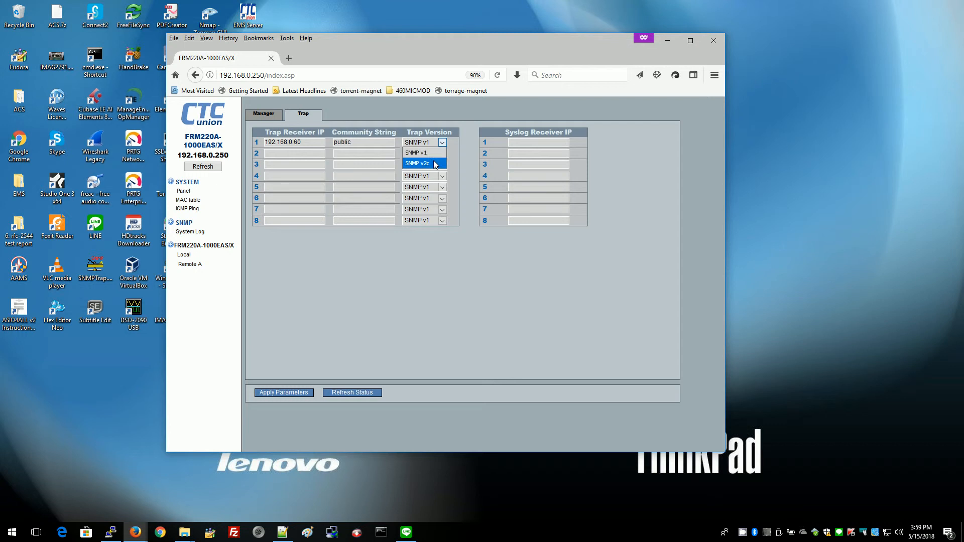
{"action": "left_click", "coordinate": [435, 164]}
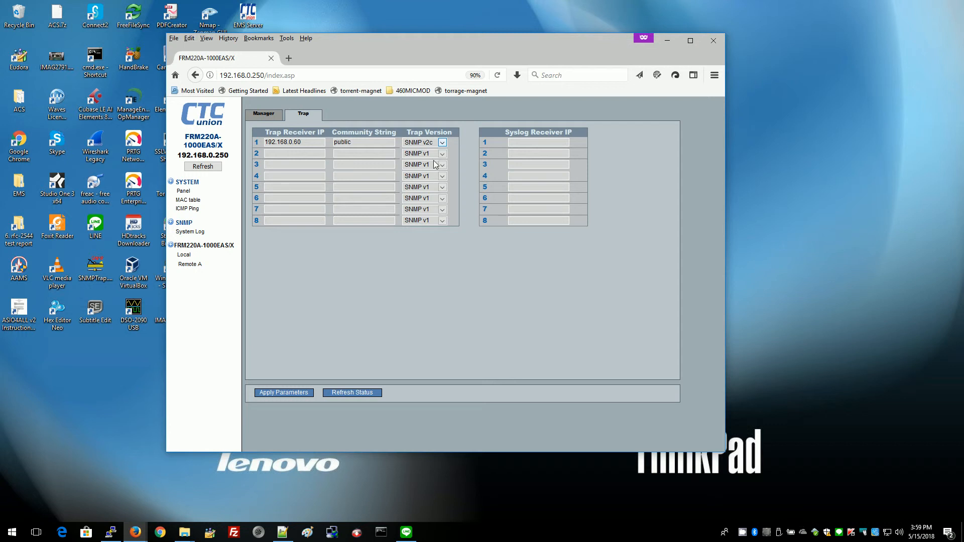
{"action": "left_click", "coordinate": [278, 393]}
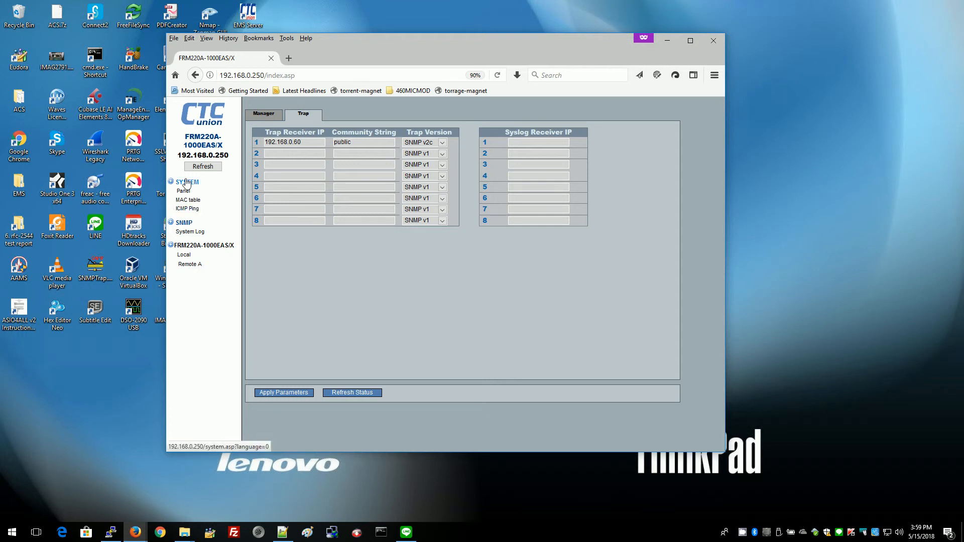
Set alarm modes Active, flag local Fiber 1 link-down major, remote UTP 3/4 minor, and apply.
{"action": "left_click", "coordinate": [186, 183]}
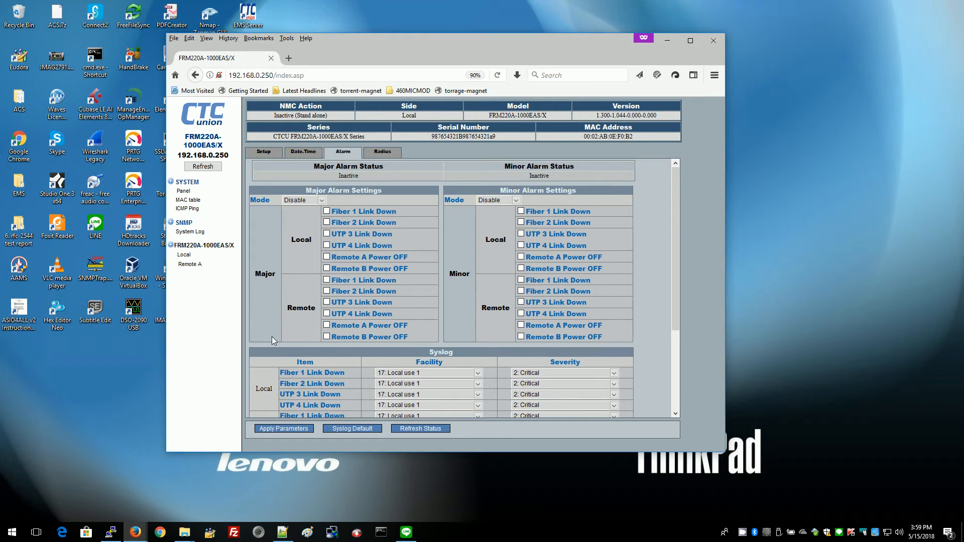
{"action": "left_click", "coordinate": [321, 199]}
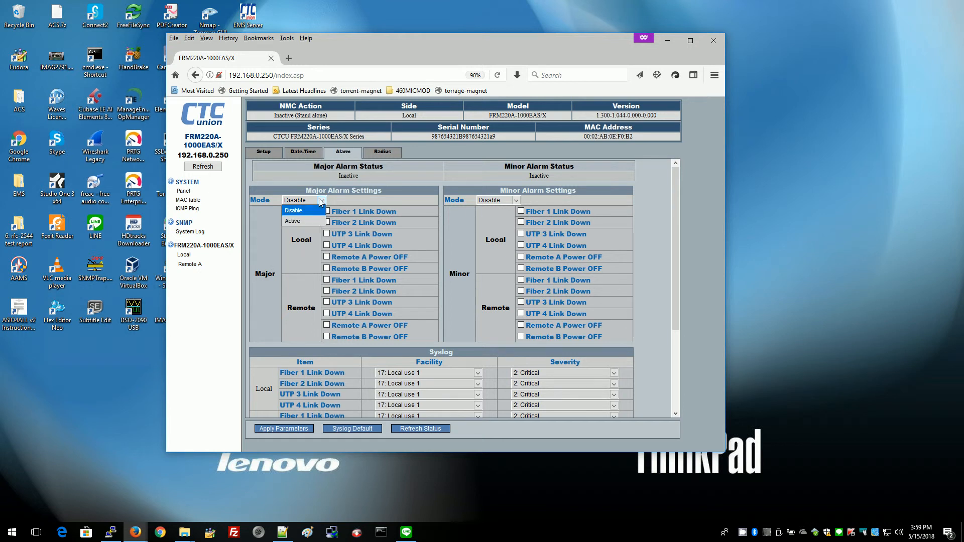
{"action": "left_click", "coordinate": [301, 216]}
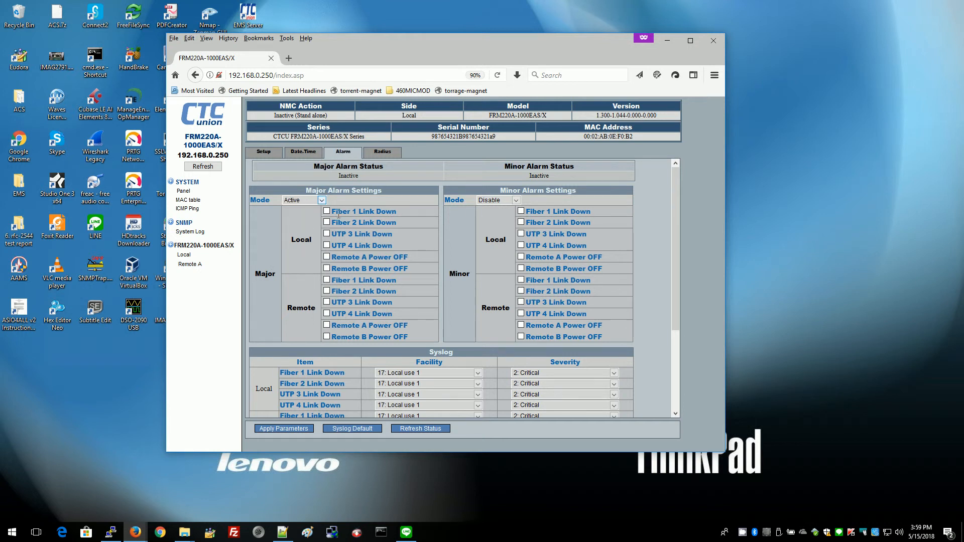
{"action": "left_click", "coordinate": [516, 199]}
{"action": "left_click", "coordinate": [327, 212]}
{"action": "left_click", "coordinate": [521, 302]}
{"action": "left_click", "coordinate": [521, 313]}
{"action": "left_click", "coordinate": [286, 430]}
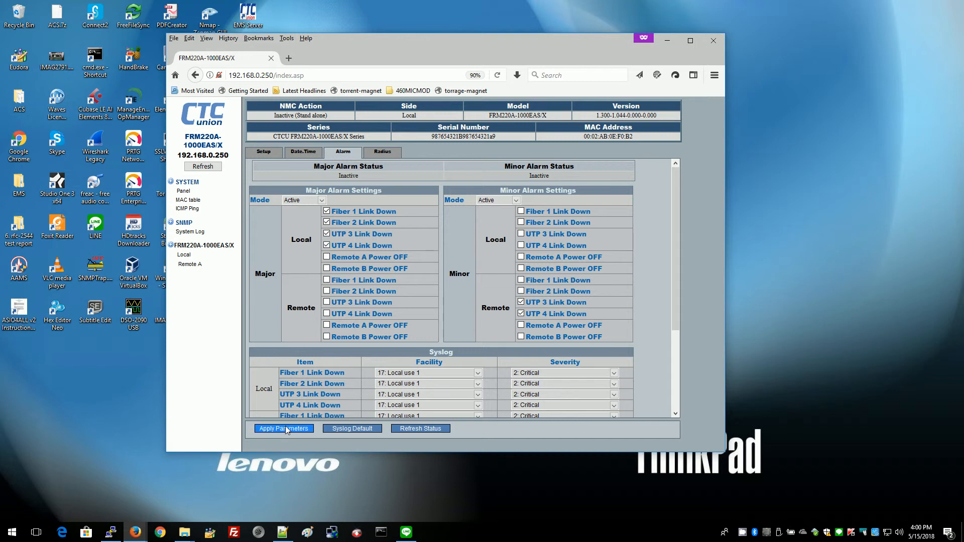
Minimise Firefox, launch the EMS Server and open its Admin Console via Setting.
{"action": "left_click", "coordinate": [668, 42]}
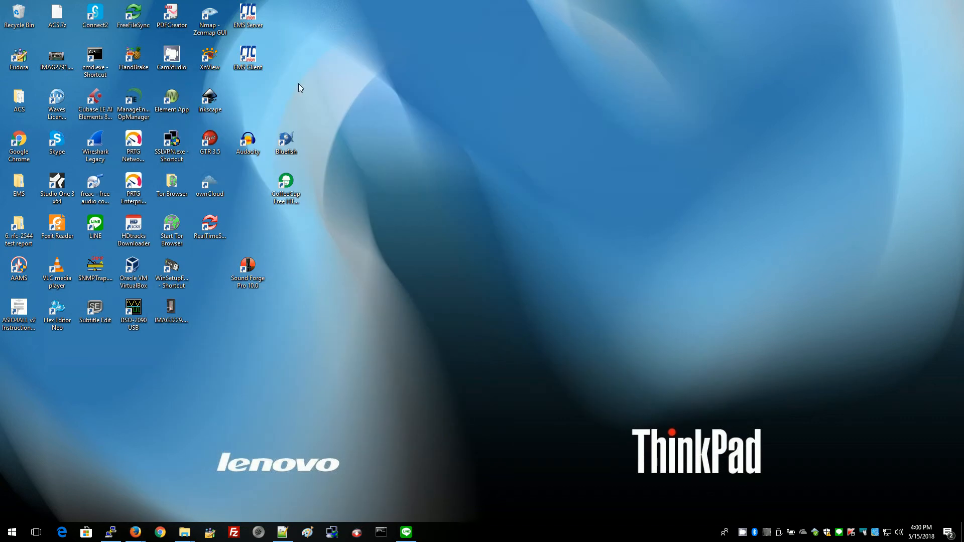
{"action": "double_click", "coordinate": [248, 19]}
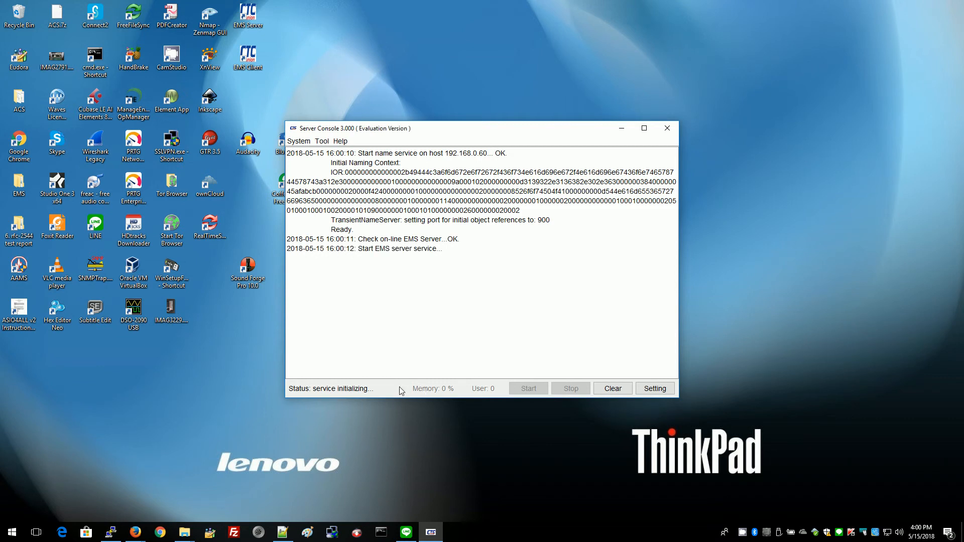
{"action": "left_click", "coordinate": [655, 389]}
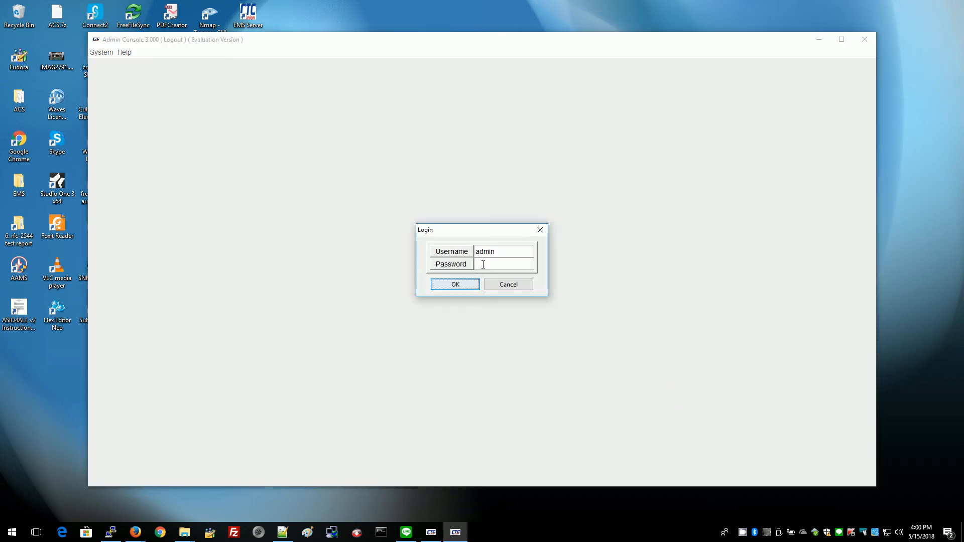
Log in to the Admin Console with the password and go to Agent > Discovery.
{"action": "type", "text": "1234"}
{"action": "left_click", "coordinate": [455, 284]}
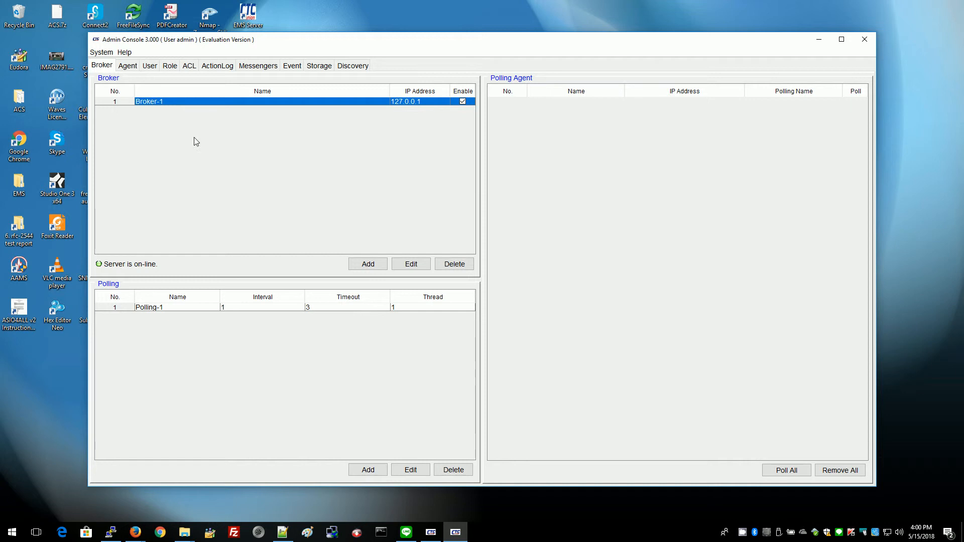
{"action": "left_click", "coordinate": [127, 66]}
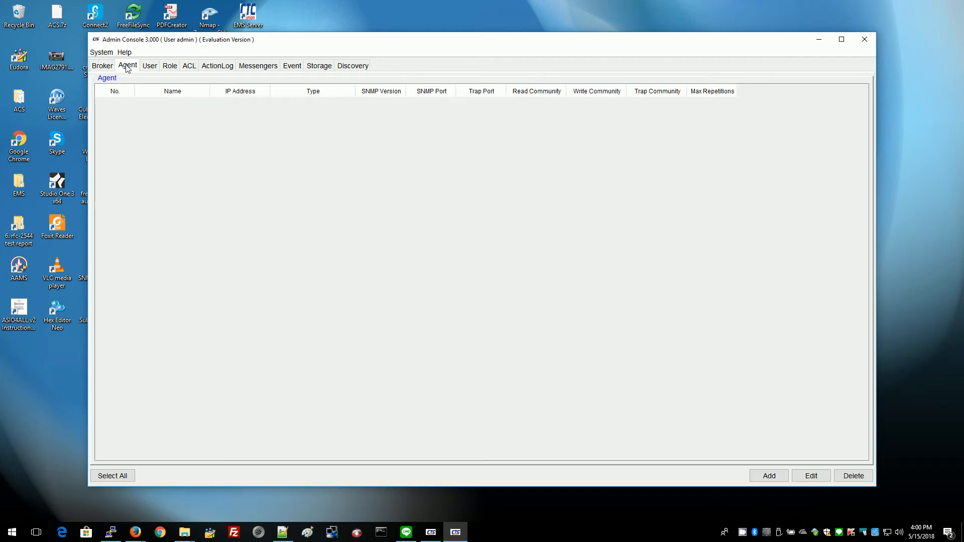
{"action": "left_click", "coordinate": [355, 66]}
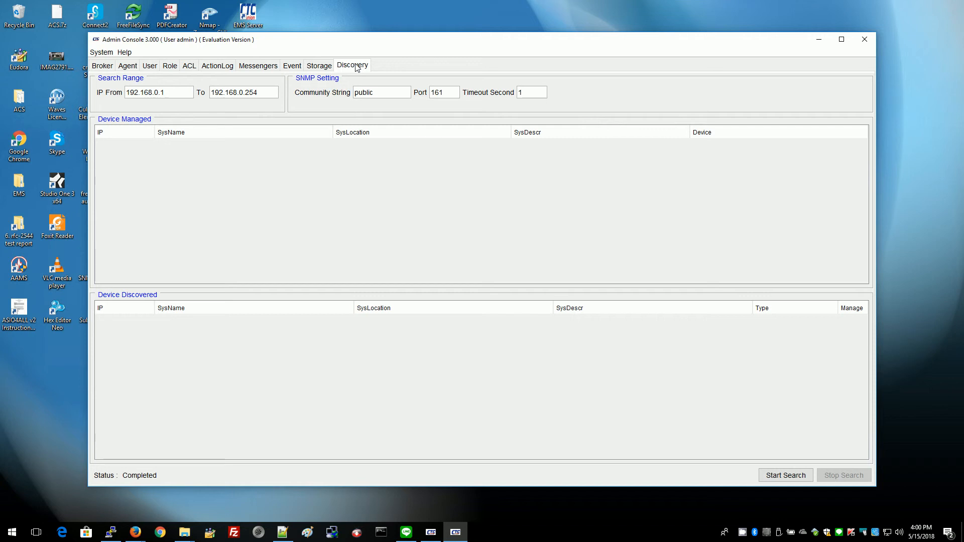
Search the IP range 192.168.0.249 to 192.168.0.250 for devices.
{"action": "left_click", "coordinate": [177, 92]}
{"action": "key", "text": "BackSpace"}
{"action": "type", "text": "249"}
{"action": "left_click", "coordinate": [264, 93]}
{"action": "key", "text": "BackSpace"}
{"action": "type", "text": "0"}
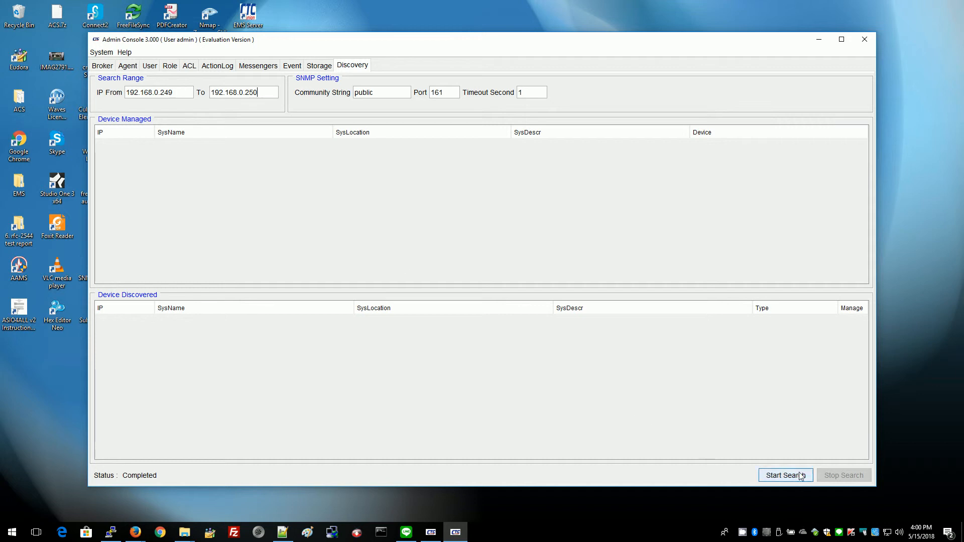
{"action": "left_click", "coordinate": [778, 475]}
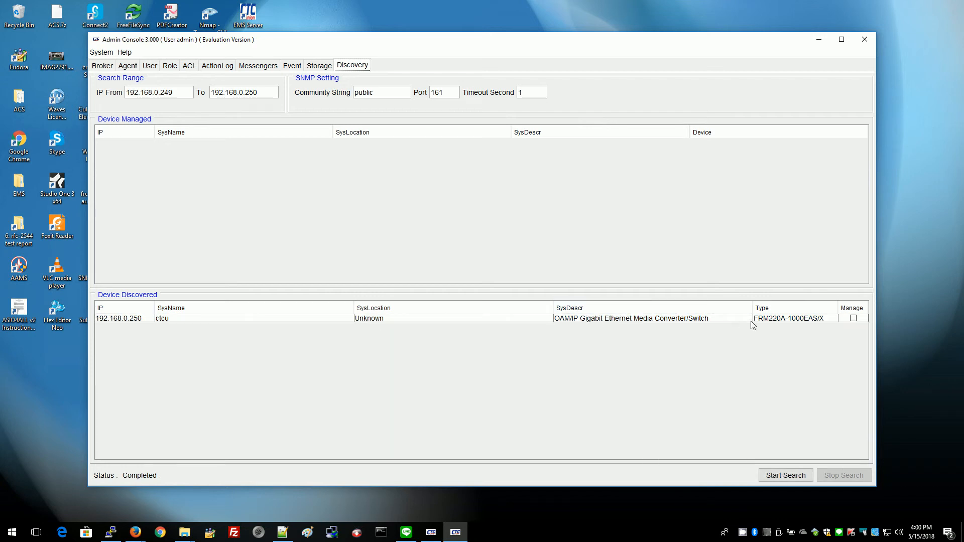
Manage the found FRM220A over SNMP v2c with a new write community, and view it under Agent.
{"action": "left_click", "coordinate": [853, 318]}
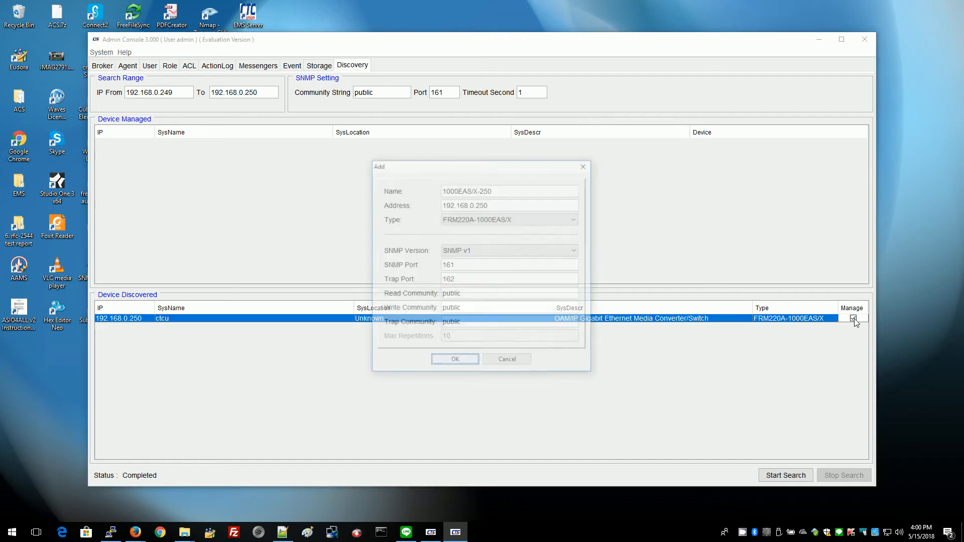
{"action": "left_click", "coordinate": [474, 255]}
{"action": "left_click", "coordinate": [473, 267]}
{"action": "left_click", "coordinate": [467, 309]}
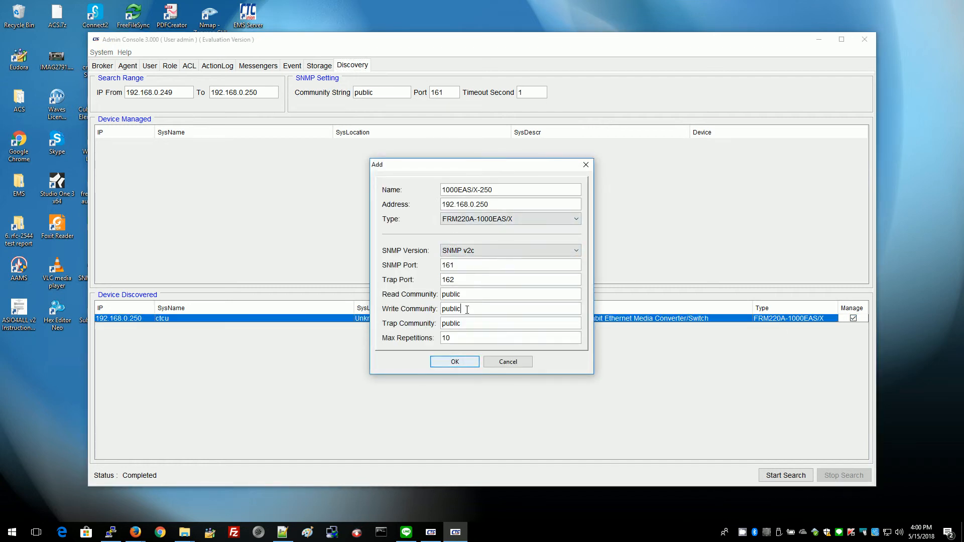
{"action": "double_click", "coordinate": [467, 309]}
{"action": "type", "text": "private"}
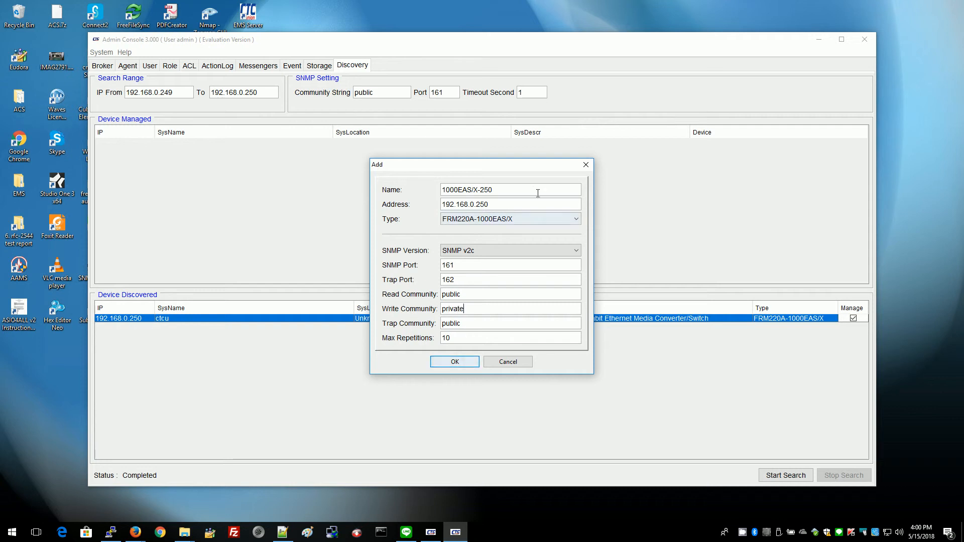
{"action": "left_click", "coordinate": [454, 362]}
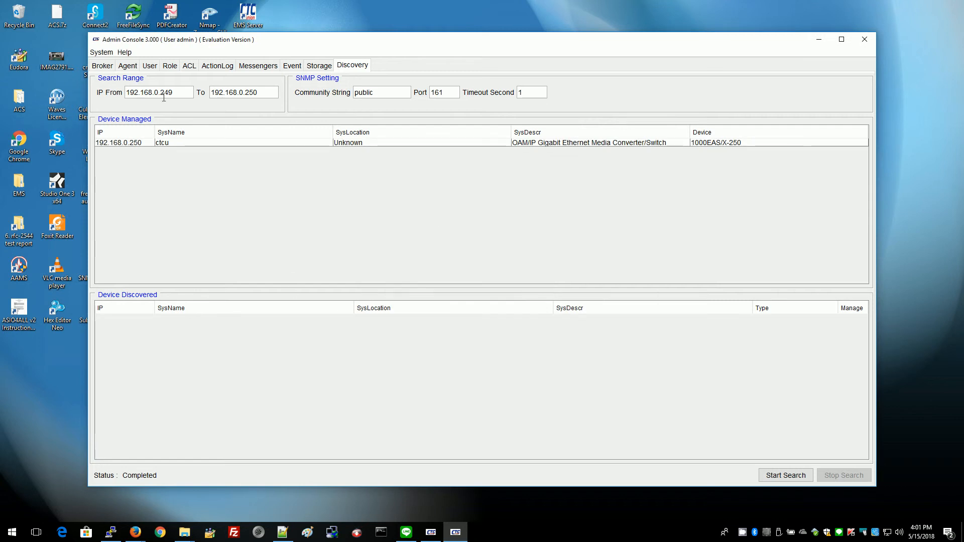
{"action": "left_click", "coordinate": [127, 62]}
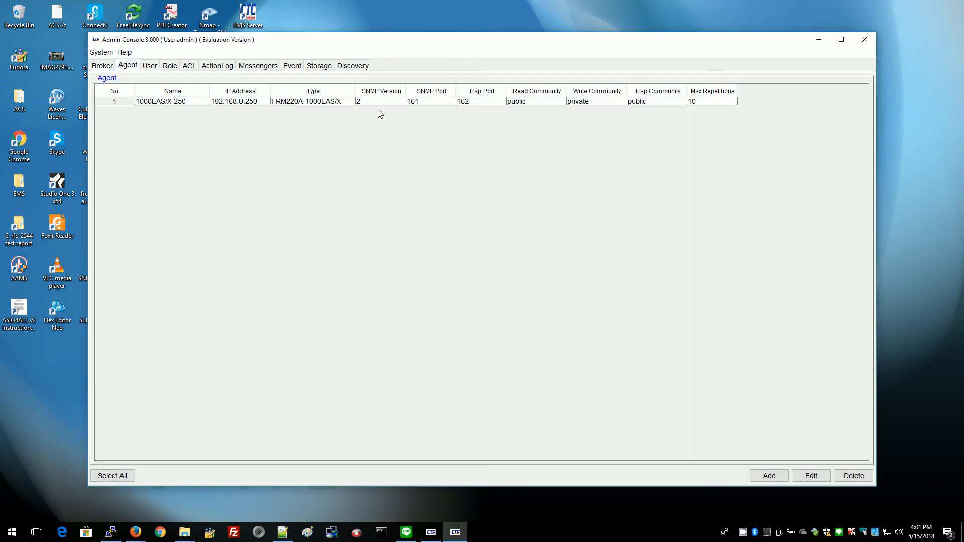
Enable polling of 1000EAS/X-250 under Polling-1, then view the User page.
{"action": "left_click", "coordinate": [103, 66]}
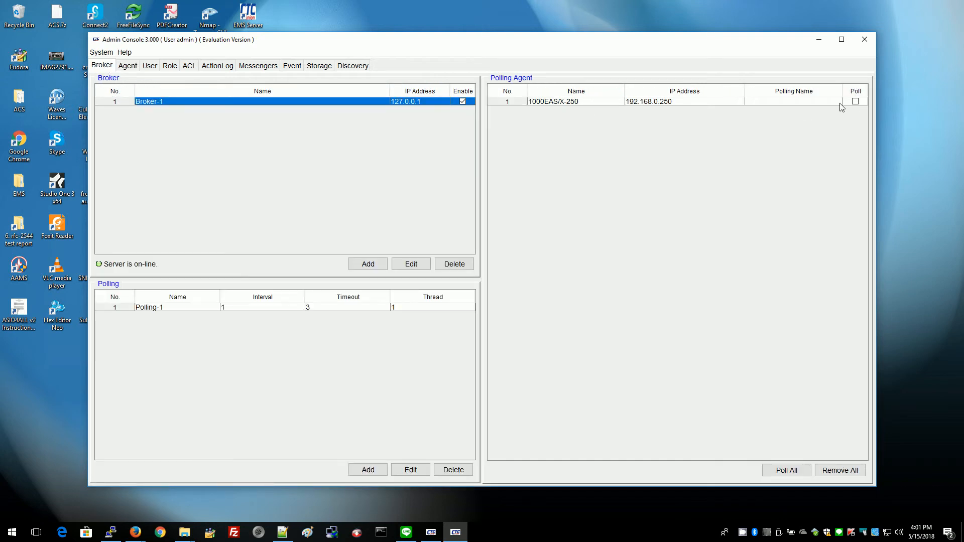
{"action": "left_click", "coordinate": [855, 101]}
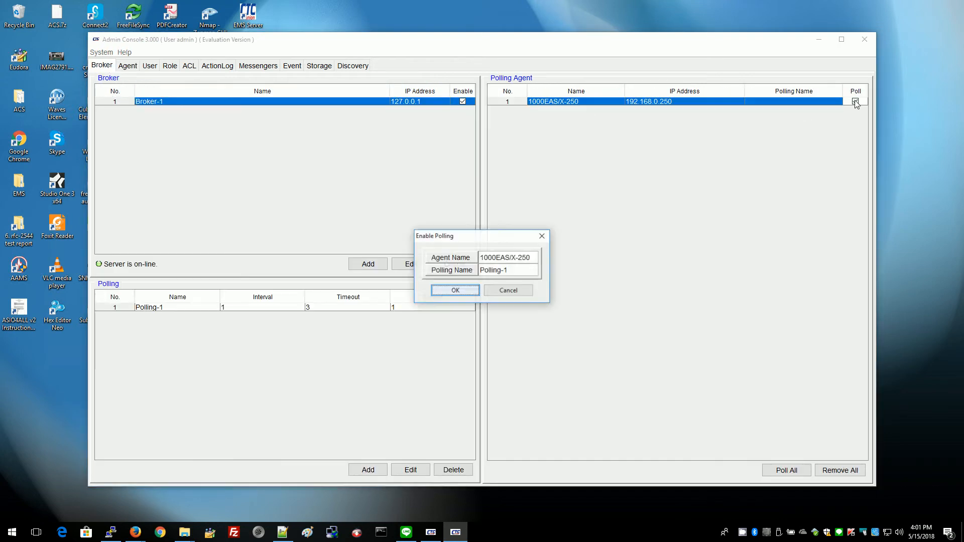
{"action": "left_click", "coordinate": [454, 291]}
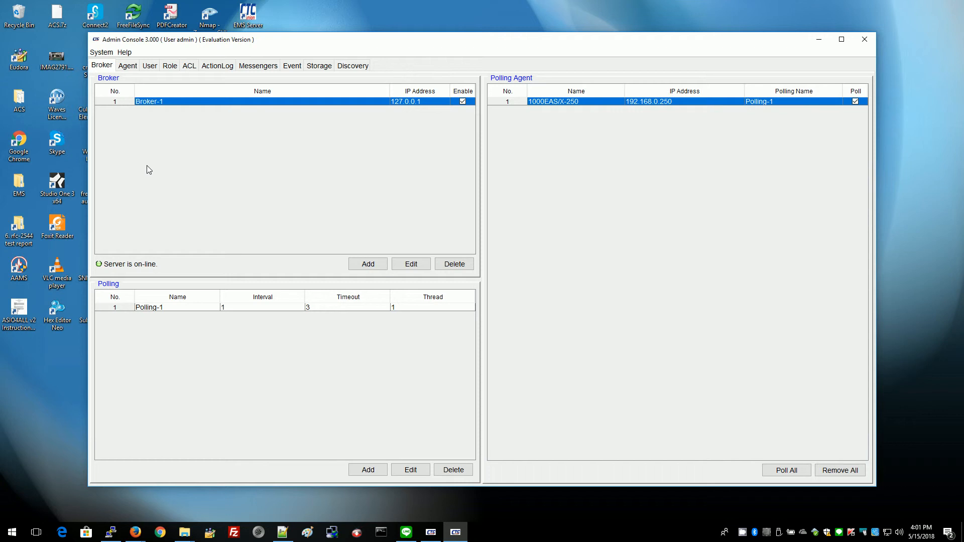
{"action": "left_click", "coordinate": [150, 67]}
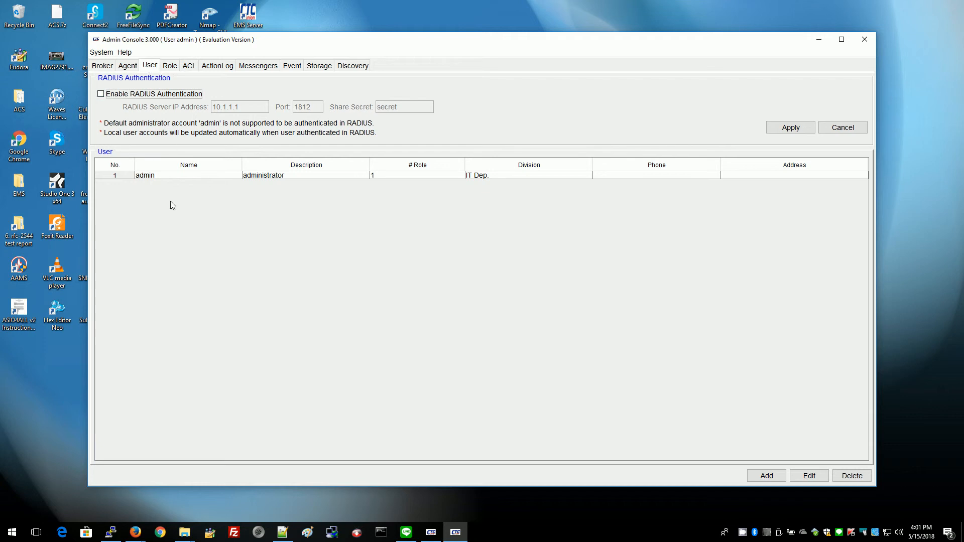
Start a new user account, entering the new username and its password.
{"action": "left_click", "coordinate": [763, 475]}
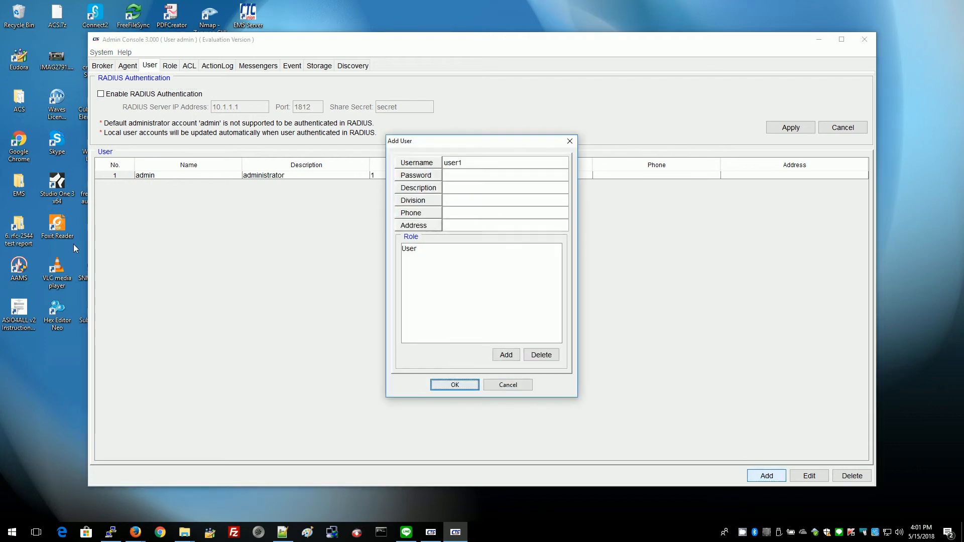
{"action": "left_click_drag", "start_coordinate": [463, 163], "coordinate": [418, 168]}
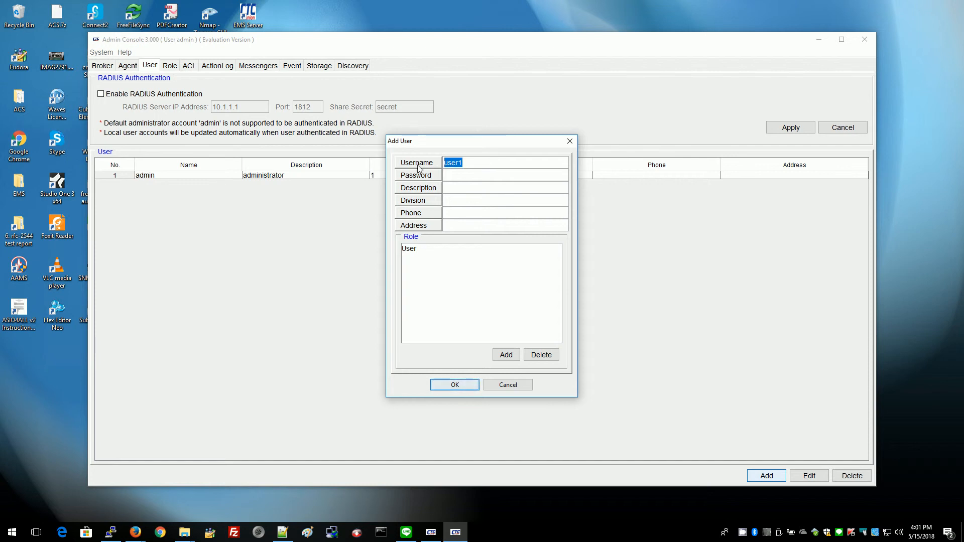
{"action": "type", "text": "steve"}
{"action": "key", "text": "Tab"}
{"action": "type", "text": "1234"}
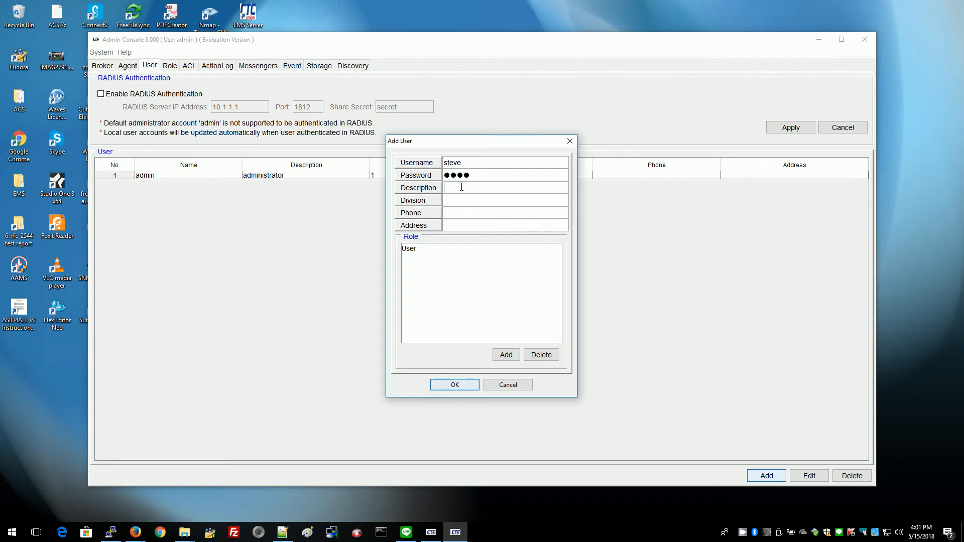
{"action": "type", "text": "admin"}
Add the Administrator and Operator roles to the new user and save the account.
{"action": "left_click", "coordinate": [506, 355]}
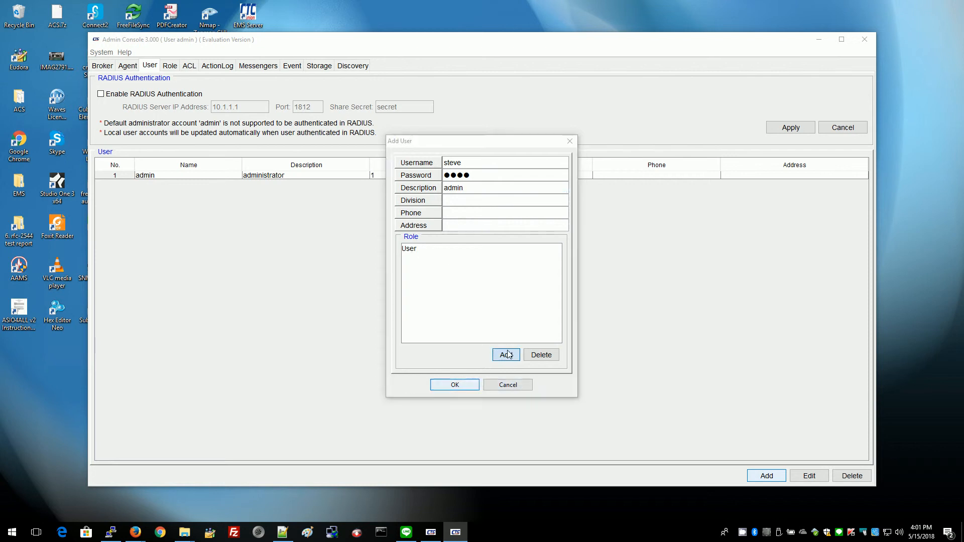
{"action": "left_click", "coordinate": [417, 217]}
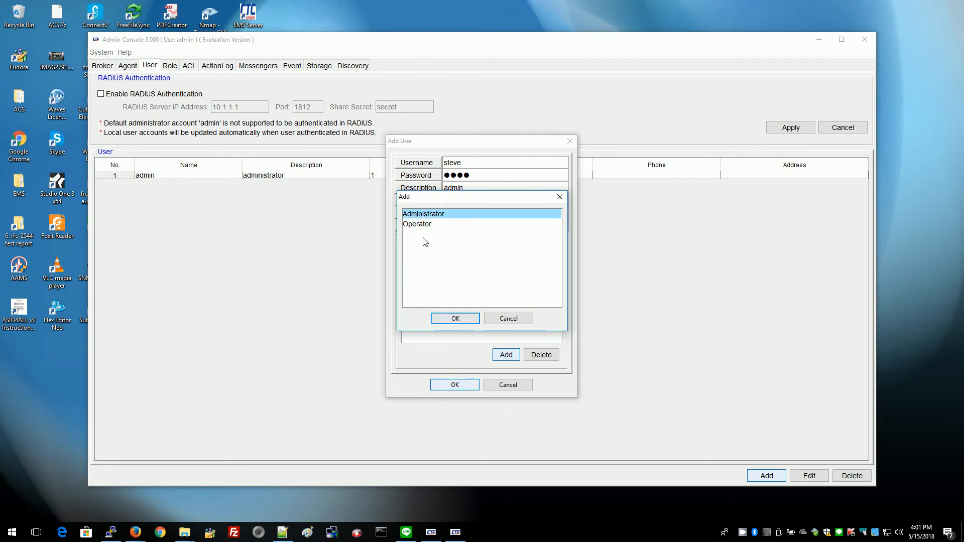
{"action": "left_click", "coordinate": [430, 225]}
{"action": "left_click", "coordinate": [434, 217]}
{"action": "left_click", "coordinate": [421, 225], "text": "ctrl"}
{"action": "left_click", "coordinate": [455, 319]}
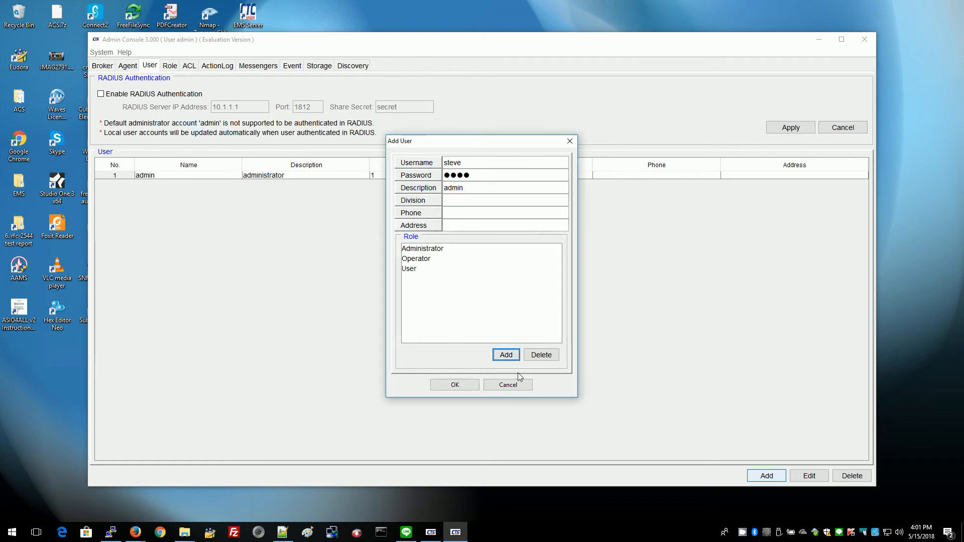
{"action": "left_click", "coordinate": [456, 385]}
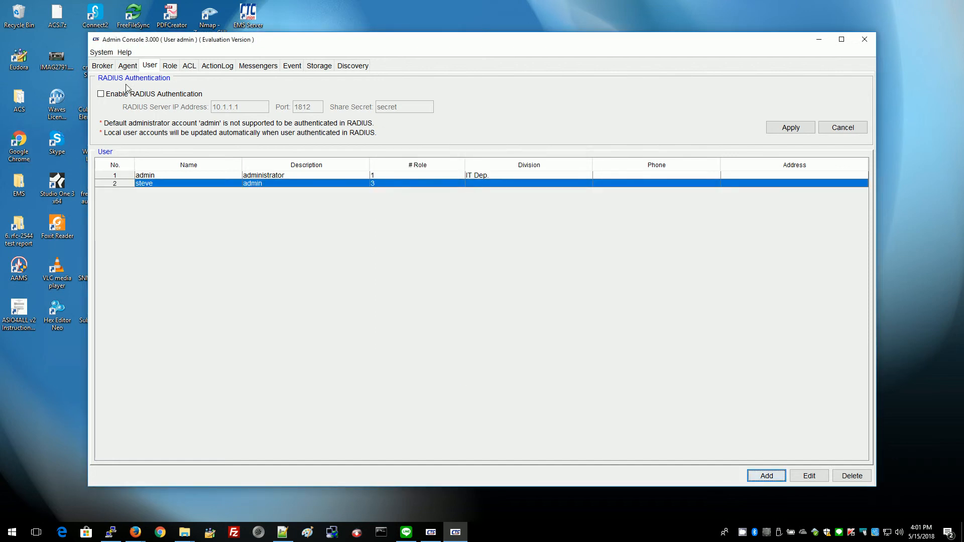
Check 1000EAS/X-250's agent settings without changes, then minimise both EMS console windows.
{"action": "left_click", "coordinate": [128, 66]}
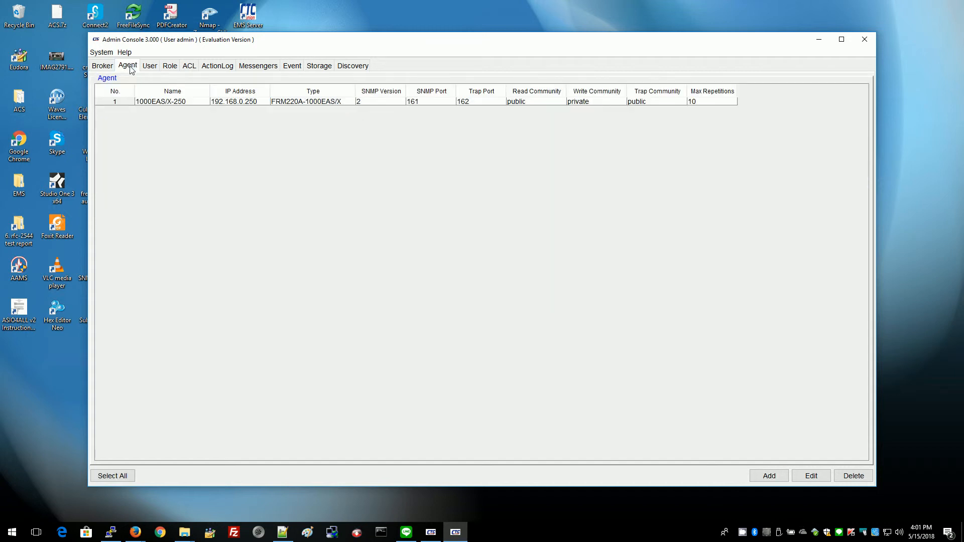
{"action": "left_click", "coordinate": [153, 101]}
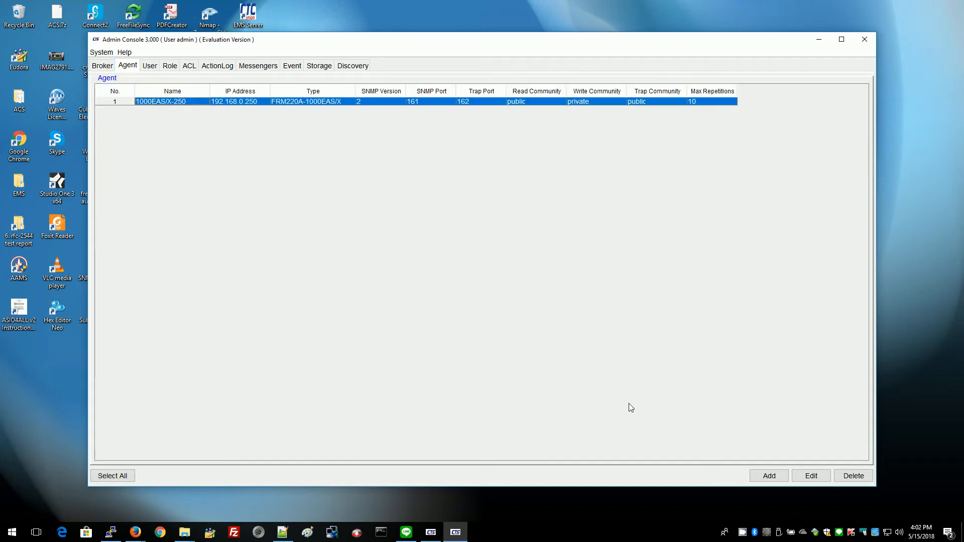
{"action": "left_click", "coordinate": [812, 476]}
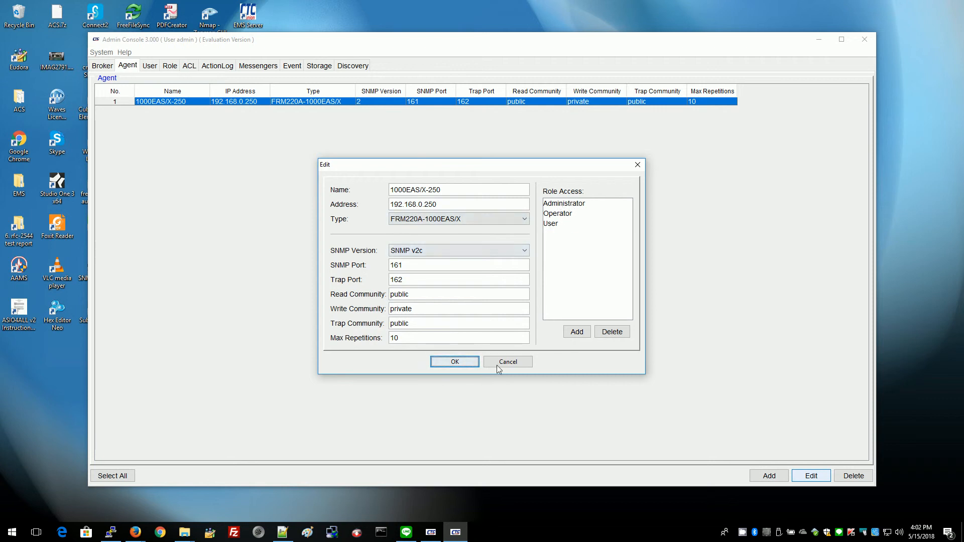
{"action": "left_click", "coordinate": [454, 362]}
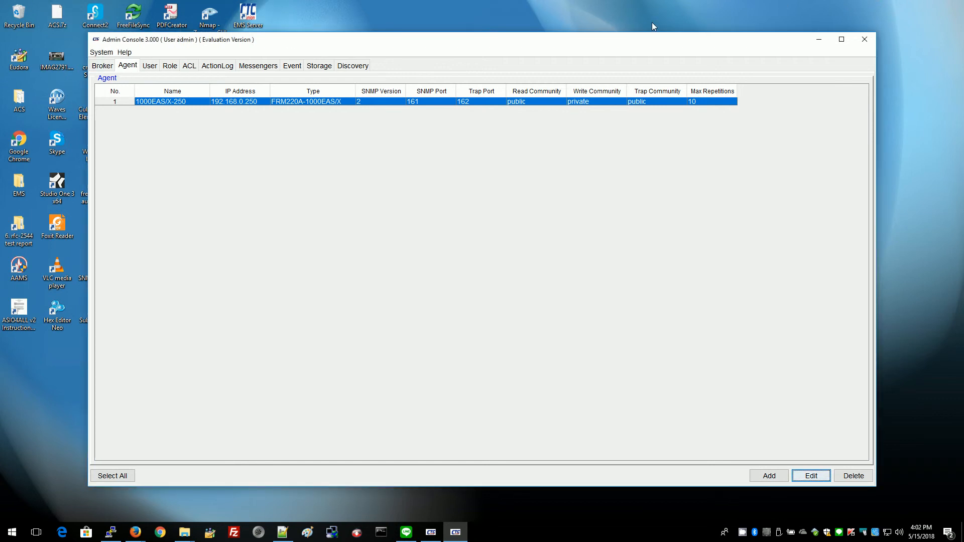
{"action": "left_click", "coordinate": [819, 40]}
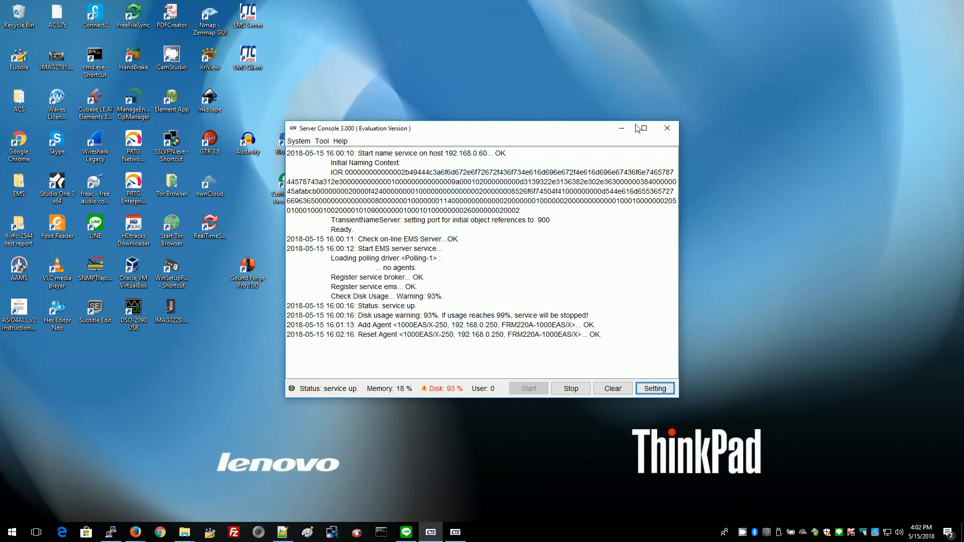
{"action": "left_click", "coordinate": [622, 132]}
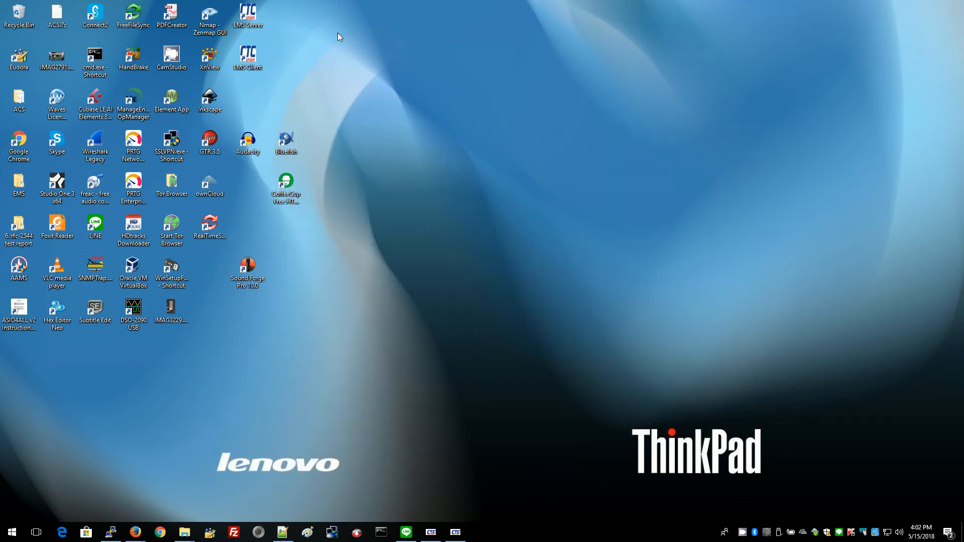
Launch the EMS Client and log in with the new user's username and password.
{"action": "double_click", "coordinate": [251, 62]}
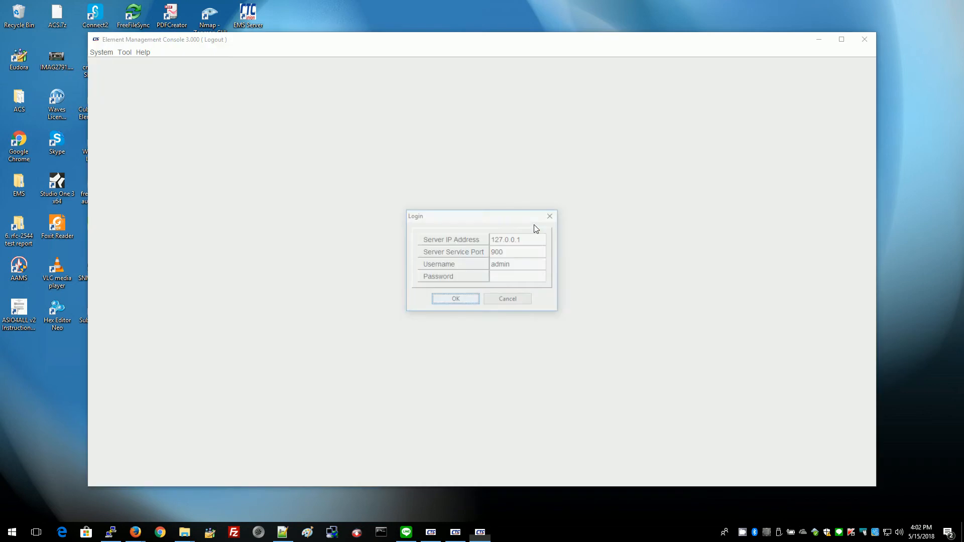
{"action": "left_click", "coordinate": [506, 278]}
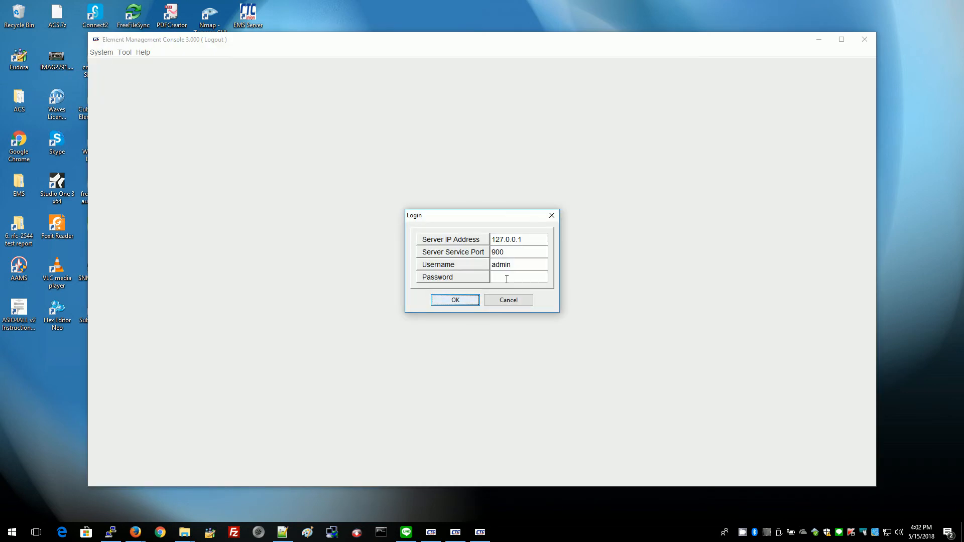
{"action": "type", "text": "123"}
{"action": "double_click", "coordinate": [523, 266]}
{"action": "type", "text": "steve"}
{"action": "left_click_drag", "start_coordinate": [517, 277], "coordinate": [479, 277]}
{"action": "type", "text": "1234"}
{"action": "left_click", "coordinate": [457, 300]}
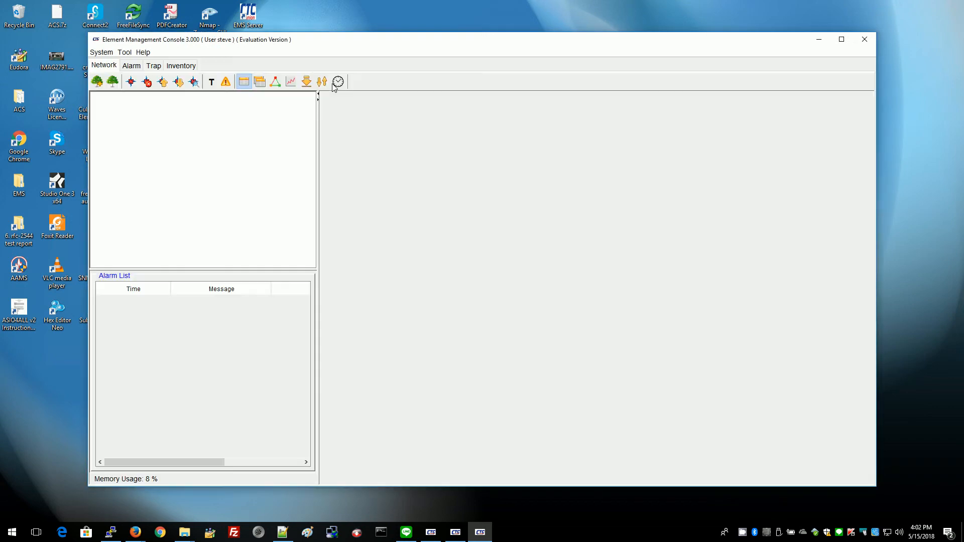
Maximise the client, create a top-level network tree named 'root', and select it.
{"action": "left_click", "coordinate": [842, 39]}
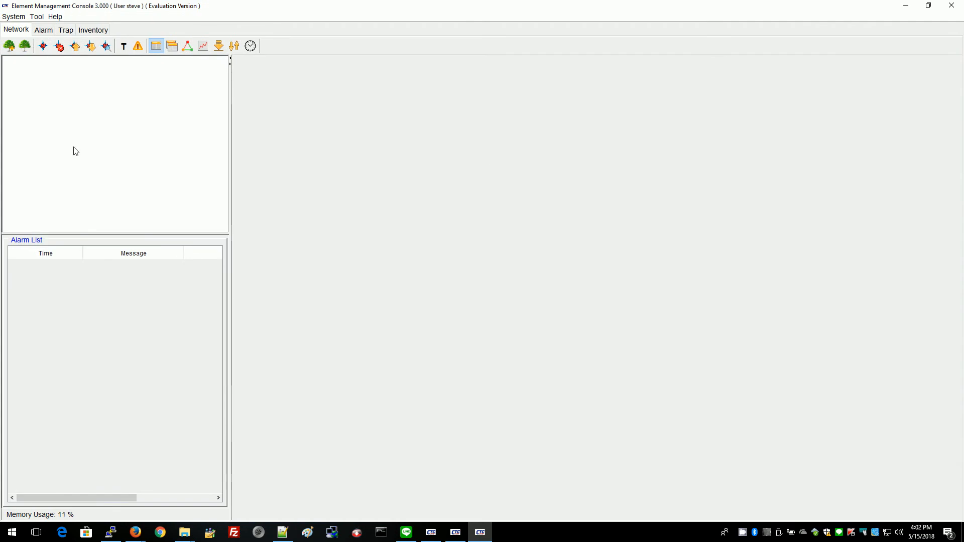
{"action": "left_click", "coordinate": [9, 47]}
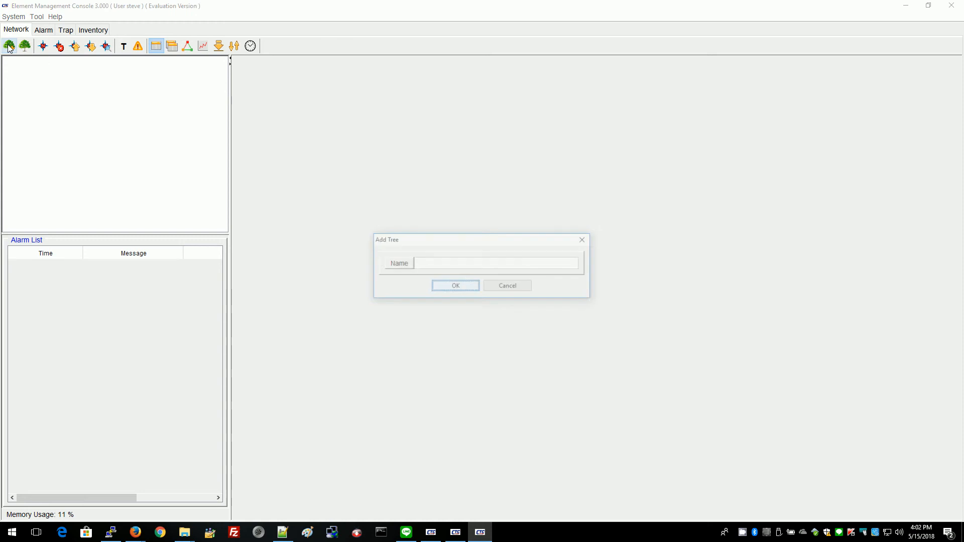
{"action": "left_click", "coordinate": [429, 260]}
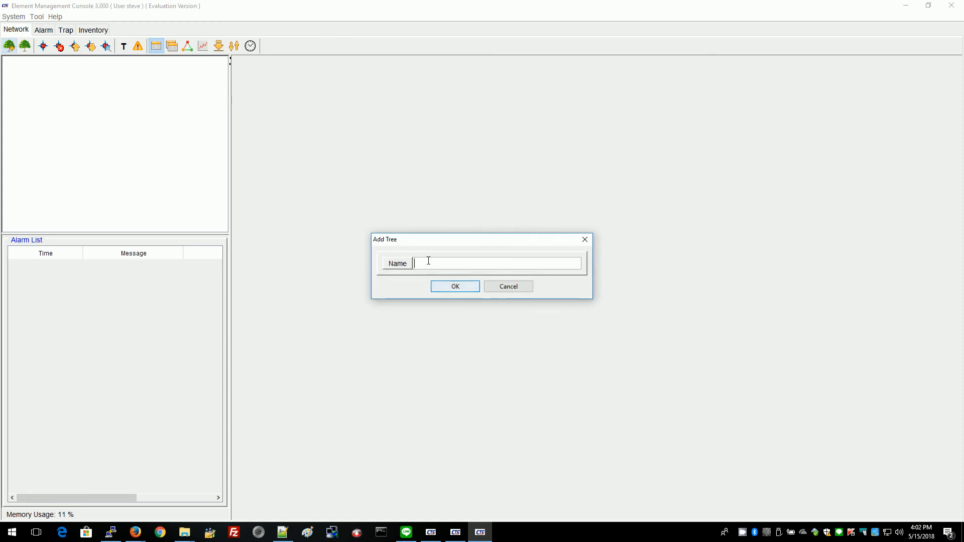
{"action": "type", "text": "root"}
{"action": "key", "text": "Return"}
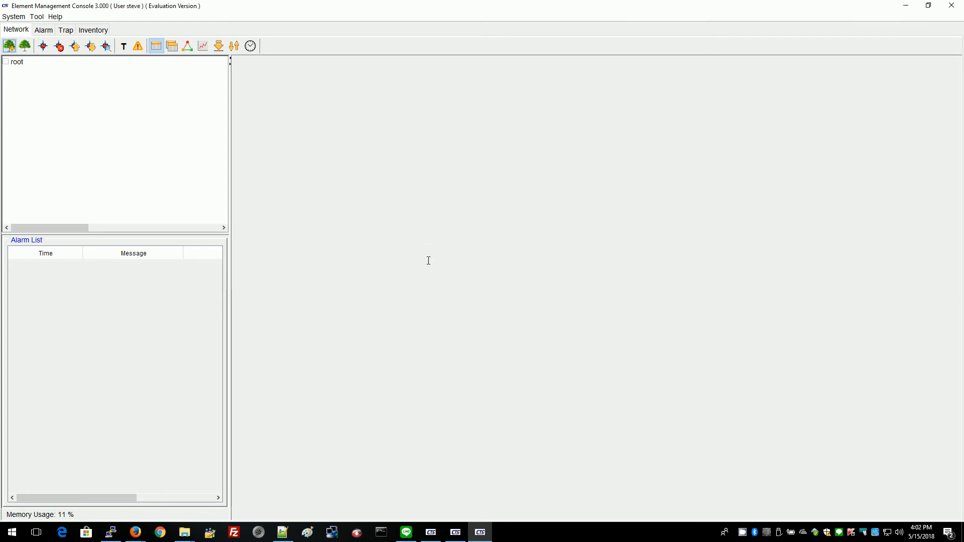
{"action": "left_click", "coordinate": [13, 64]}
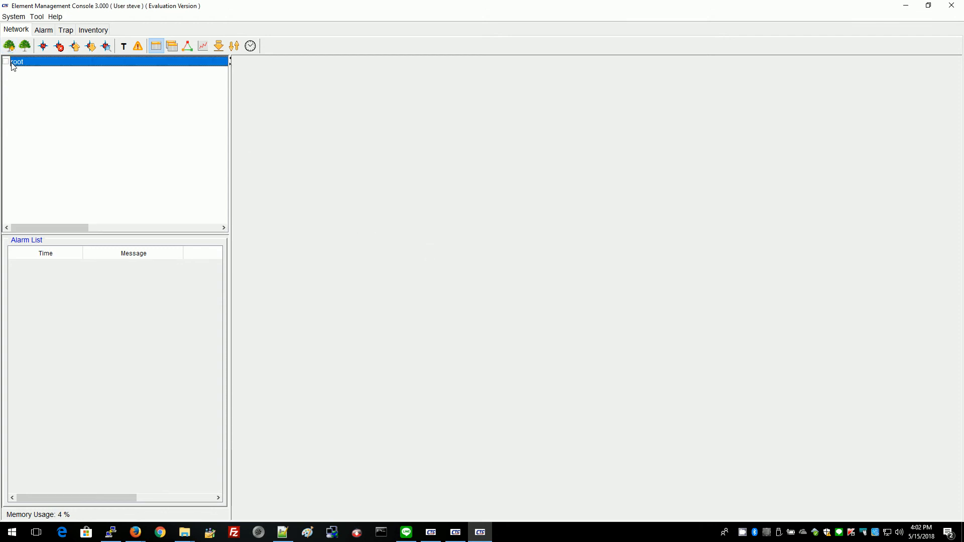
Add a location named 'office' under the root tree.
{"action": "left_click", "coordinate": [43, 47]}
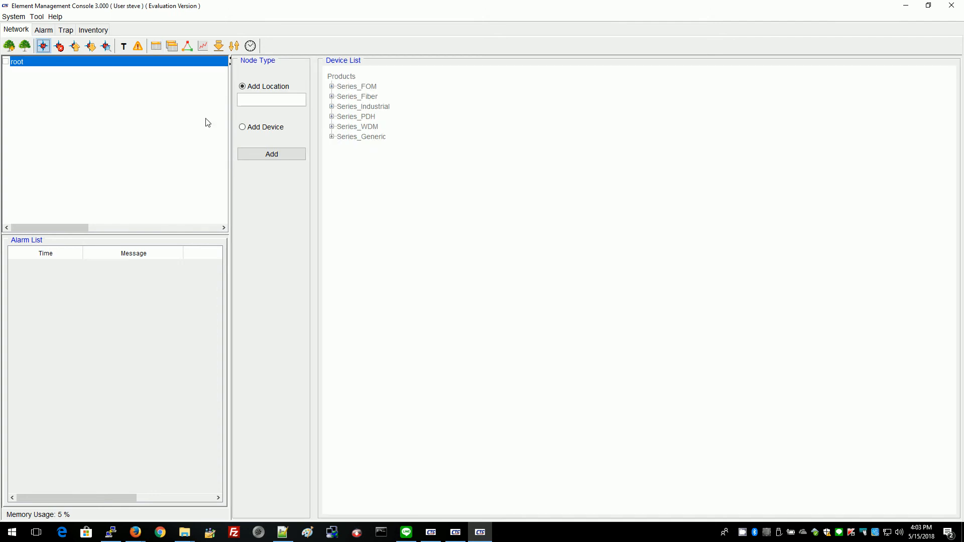
{"action": "left_click", "coordinate": [264, 98]}
{"action": "type", "text": "office"}
{"action": "left_click", "coordinate": [269, 157]}
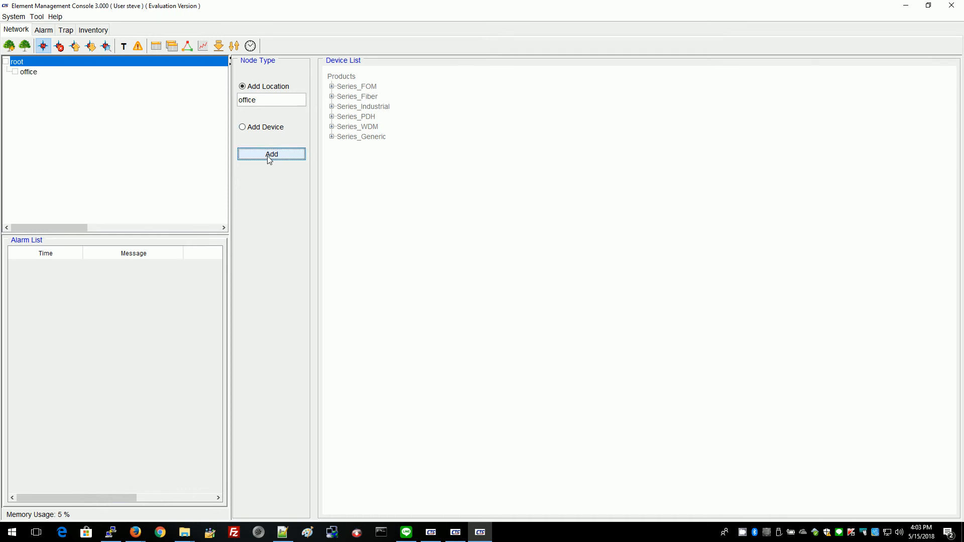
Add the FRM220A-1000EAS/X device 1000EAS/X-250 from Series_Fiber into the office location.
{"action": "left_click", "coordinate": [26, 72]}
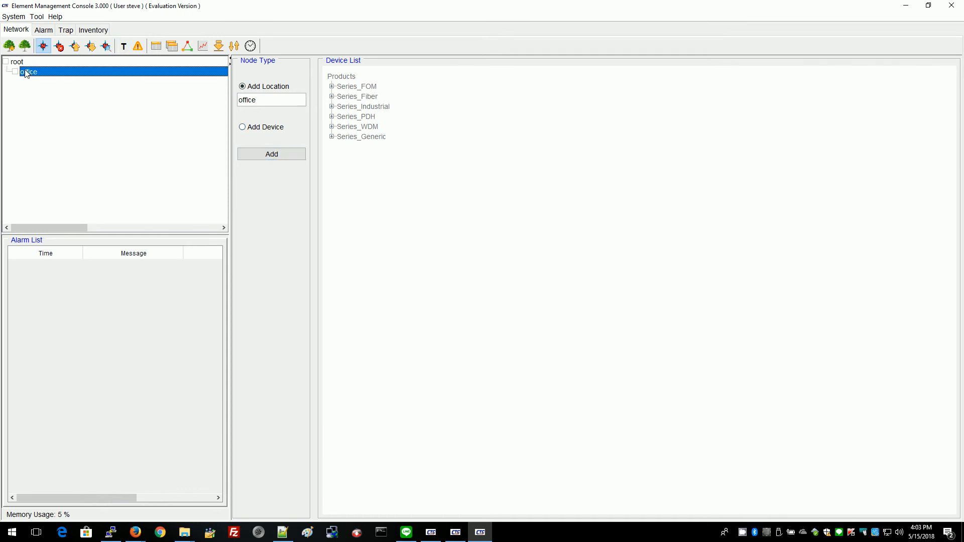
{"action": "left_click", "coordinate": [243, 128]}
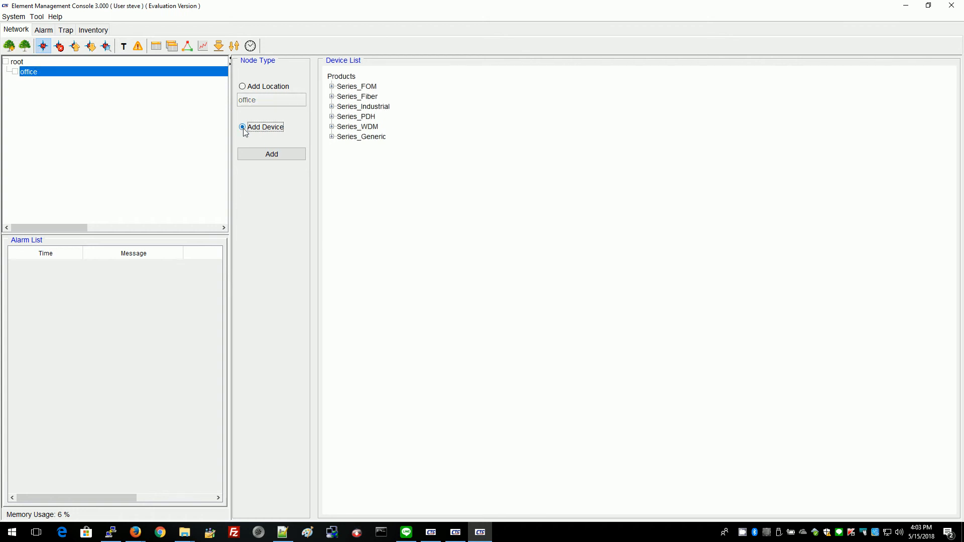
{"action": "left_click", "coordinate": [332, 97]}
{"action": "left_click", "coordinate": [342, 157]}
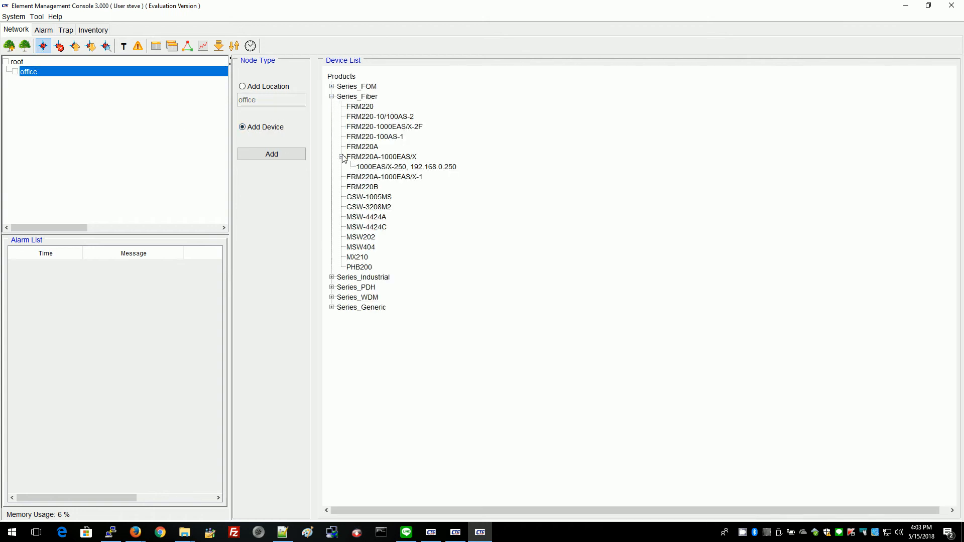
{"action": "left_click", "coordinate": [366, 168]}
{"action": "left_click", "coordinate": [281, 156]}
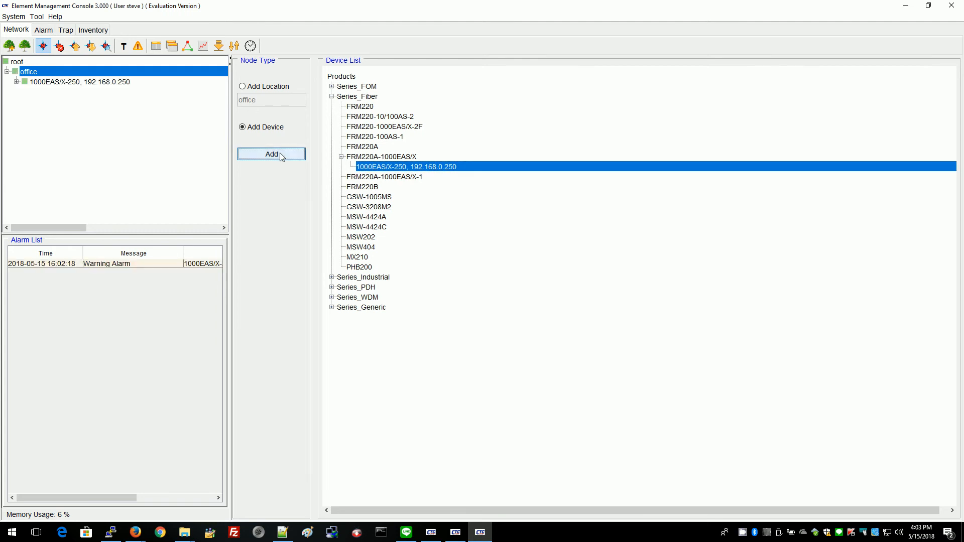
In device view, expand 1000EAS/X-250, select its Remote A module, and list received traps.
{"action": "left_click", "coordinate": [157, 47]}
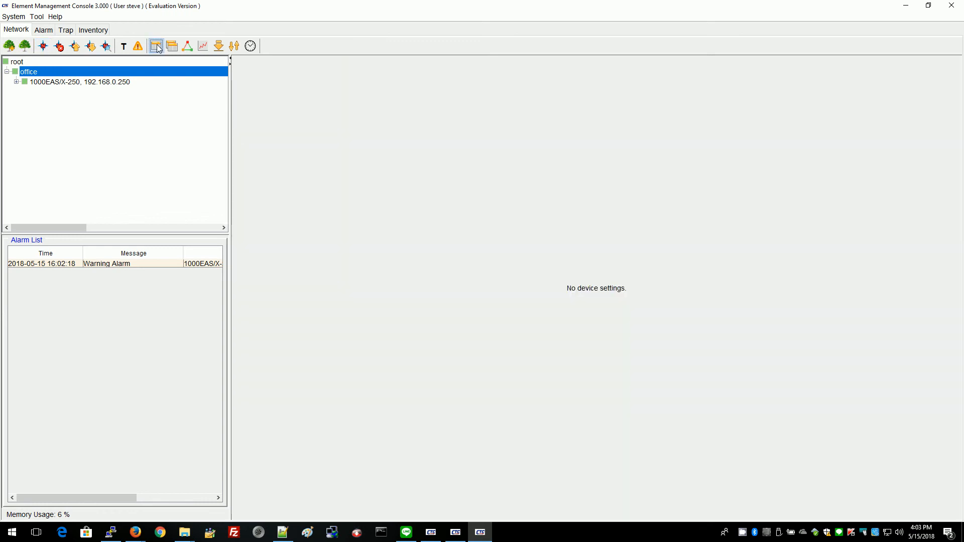
{"action": "left_click", "coordinate": [81, 83]}
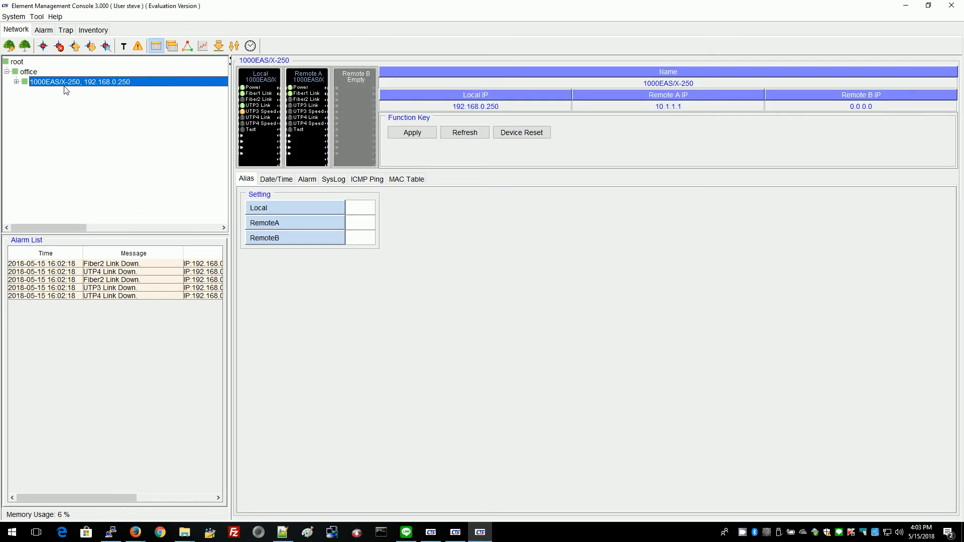
{"action": "left_click", "coordinate": [17, 83]}
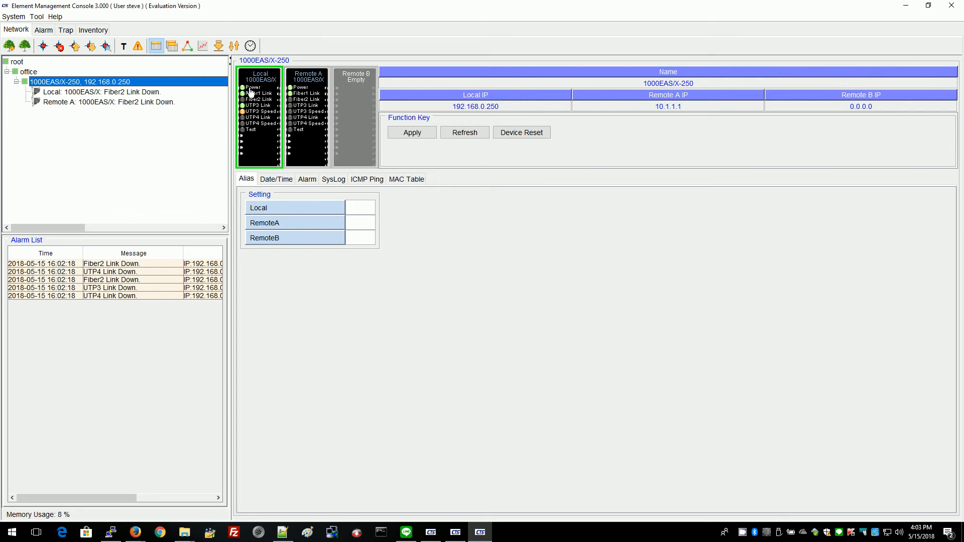
{"action": "left_click", "coordinate": [299, 105]}
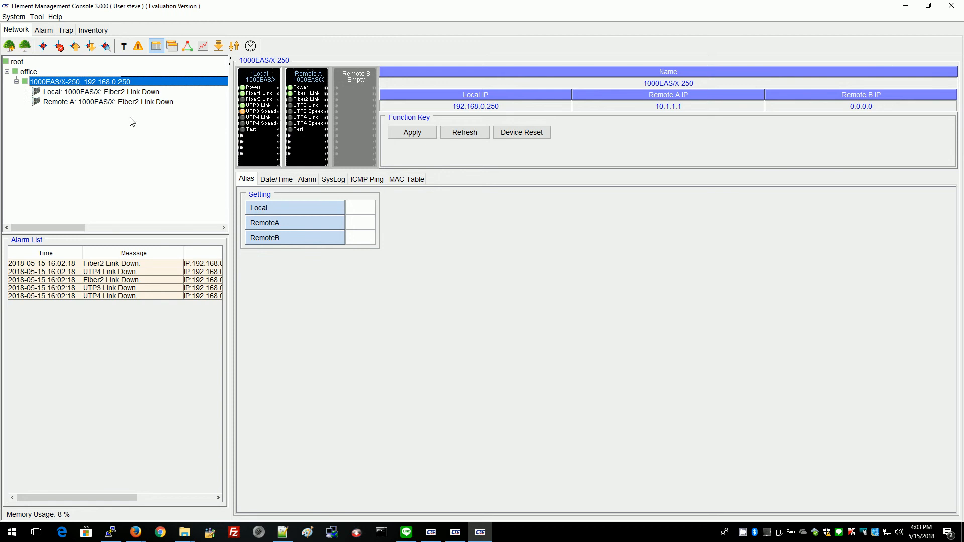
{"action": "left_click", "coordinate": [66, 31]}
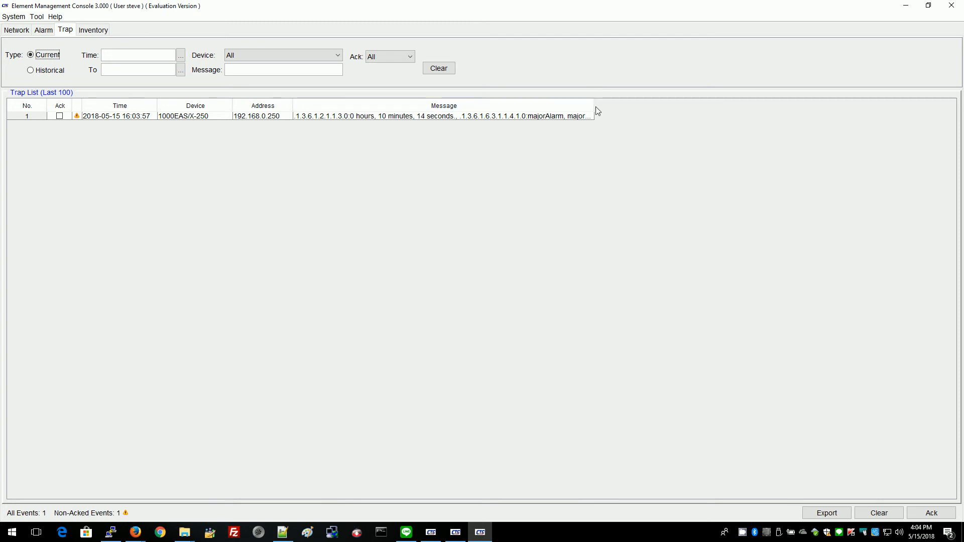
Widen the Trap list's Message column to read Fiber 1 Link DOWN/UP traps, then view alarms.
{"action": "left_click_drag", "start_coordinate": [594, 106], "coordinate": [799, 92]}
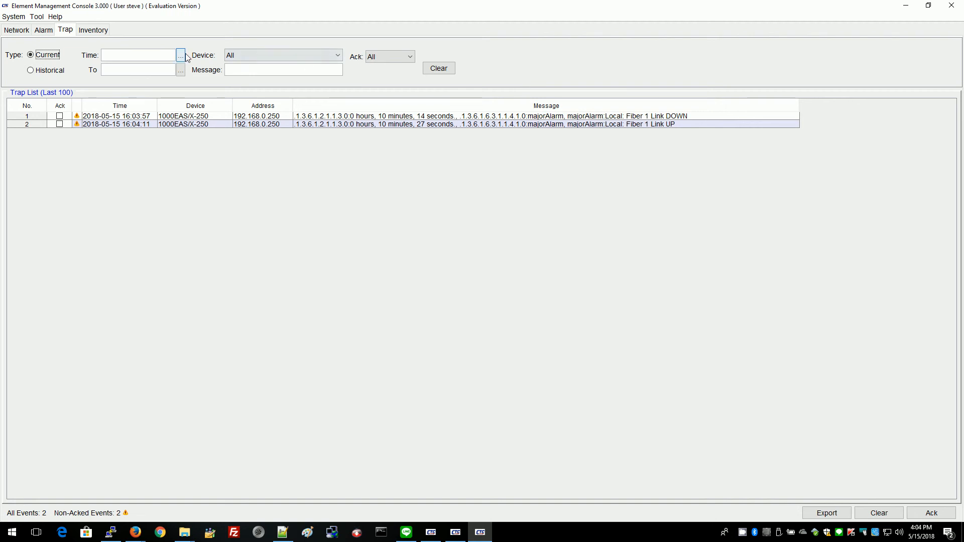
{"action": "left_click", "coordinate": [44, 31]}
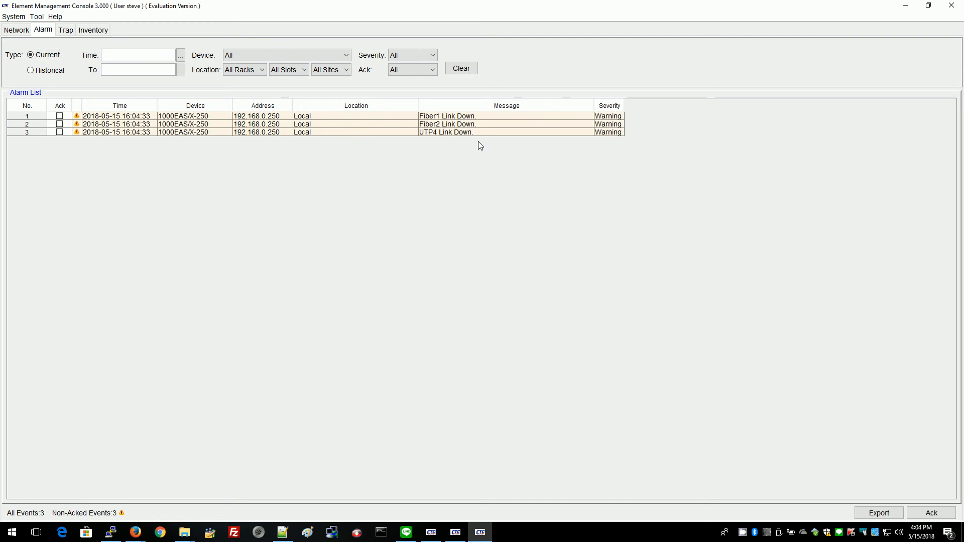
Widen the Severity column beside the Fiber1 Link Down alarm, then go back to the Network view.
{"action": "left_click", "coordinate": [464, 118]}
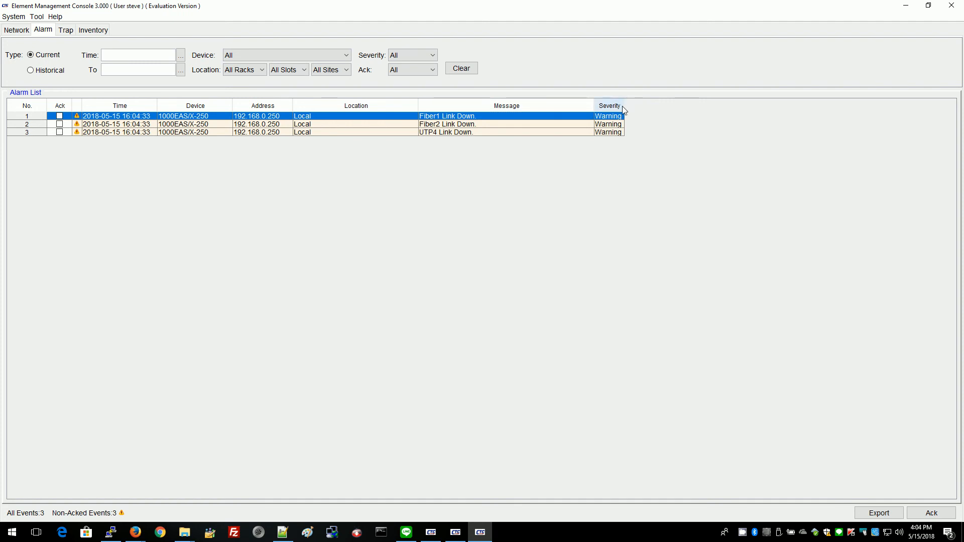
{"action": "left_click_drag", "start_coordinate": [624, 106], "coordinate": [761, 106]}
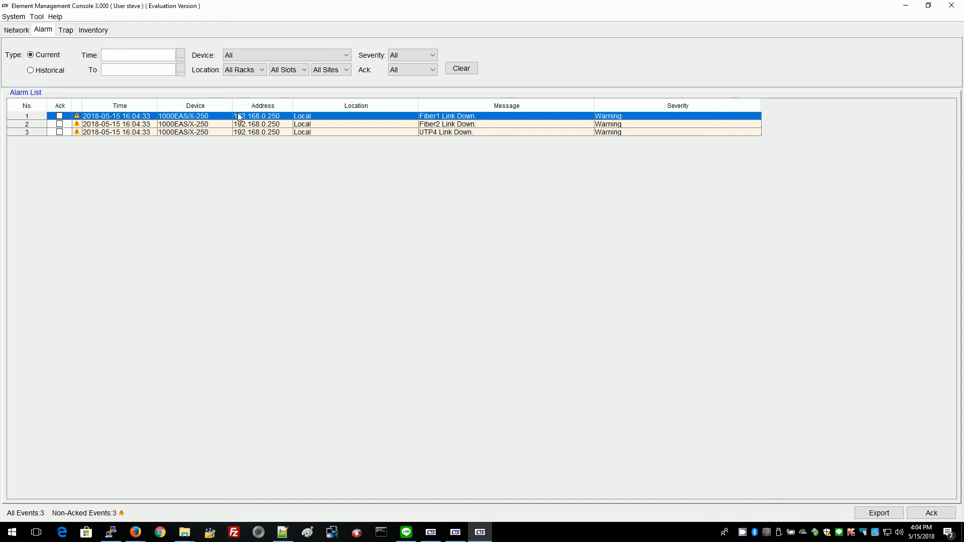
{"action": "left_click", "coordinate": [15, 31]}
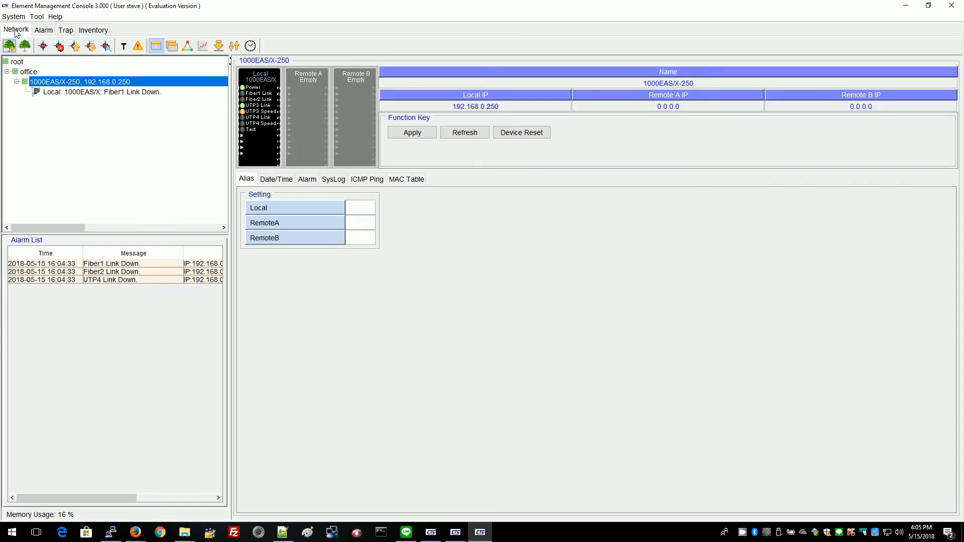
Set Fiber Link Down alarm severity to Major and disable it for fiber interface 2.
{"action": "left_click", "coordinate": [137, 46]}
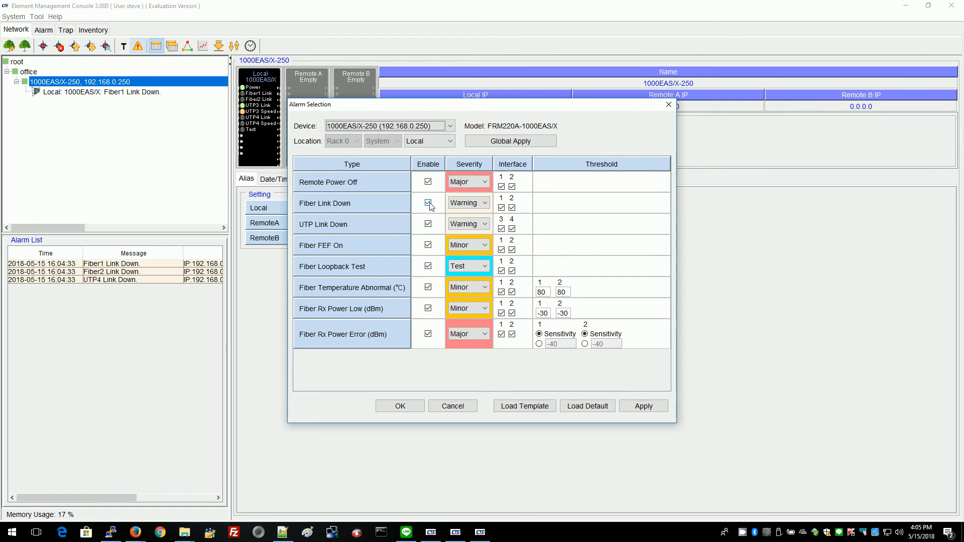
{"action": "left_click", "coordinate": [485, 204]}
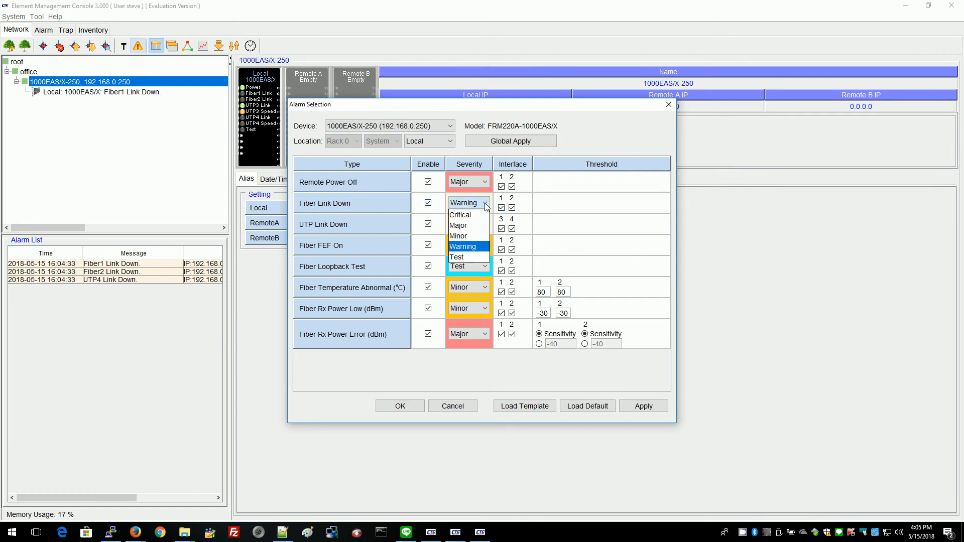
{"action": "left_click", "coordinate": [470, 225]}
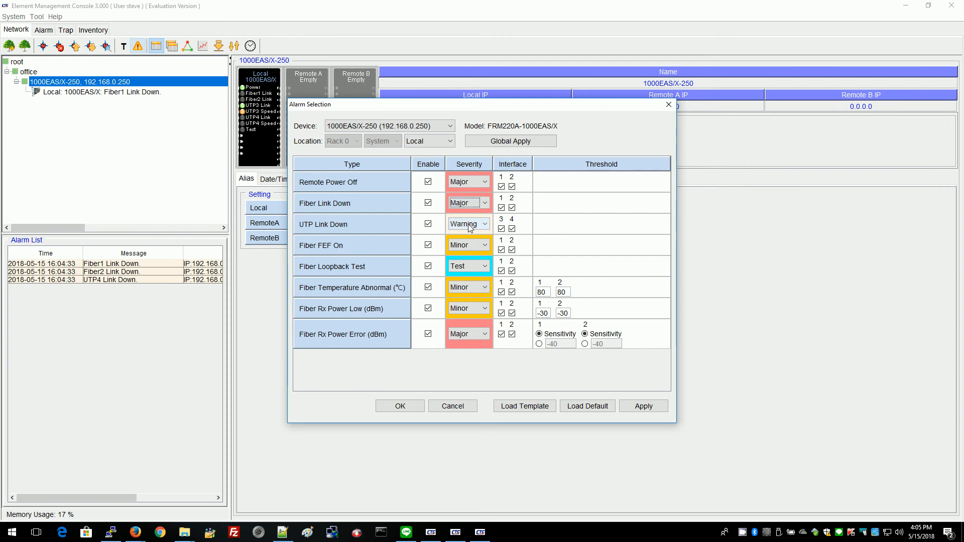
{"action": "left_click", "coordinate": [512, 207]}
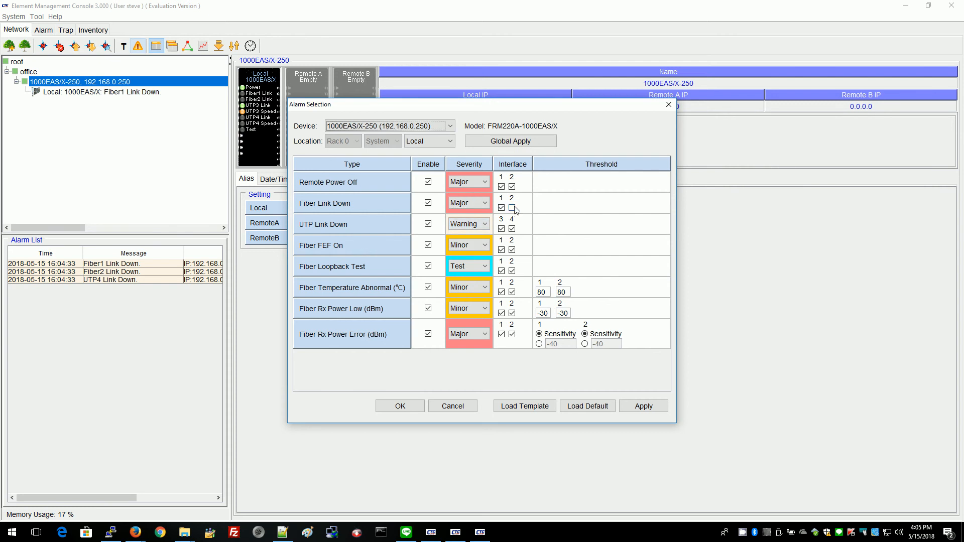
{"action": "left_click", "coordinate": [402, 405]}
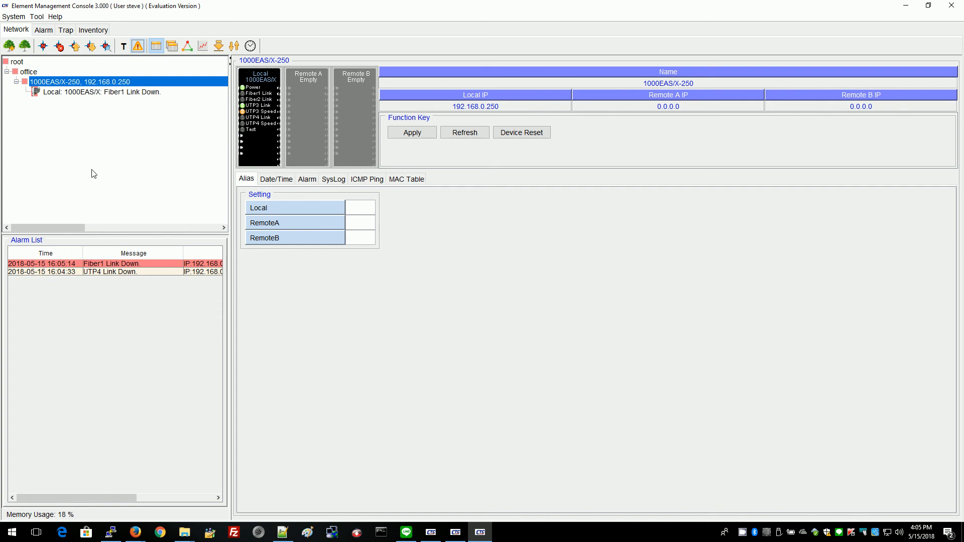
Compare the updated alarm list with the four traps, then go back to the Network view.
{"action": "left_click", "coordinate": [48, 31]}
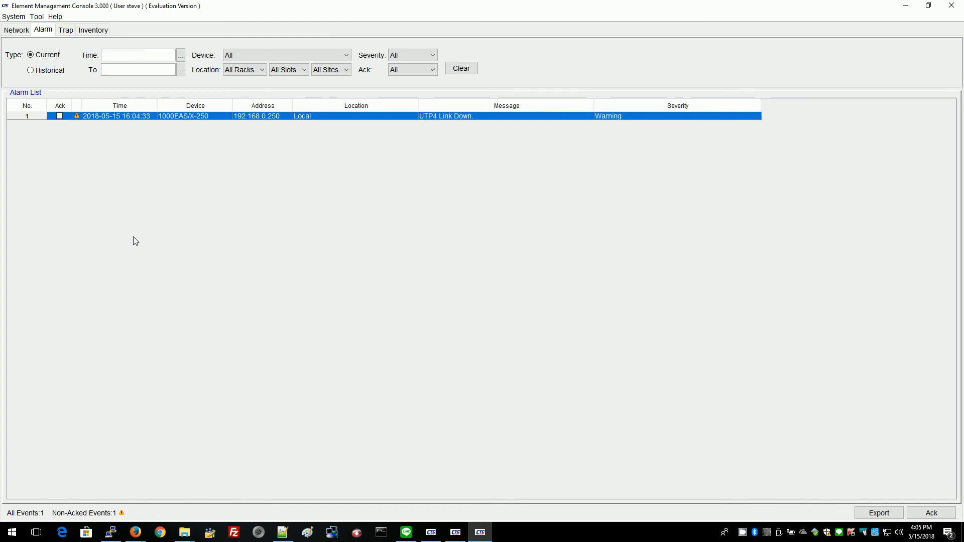
{"action": "left_click", "coordinate": [67, 31]}
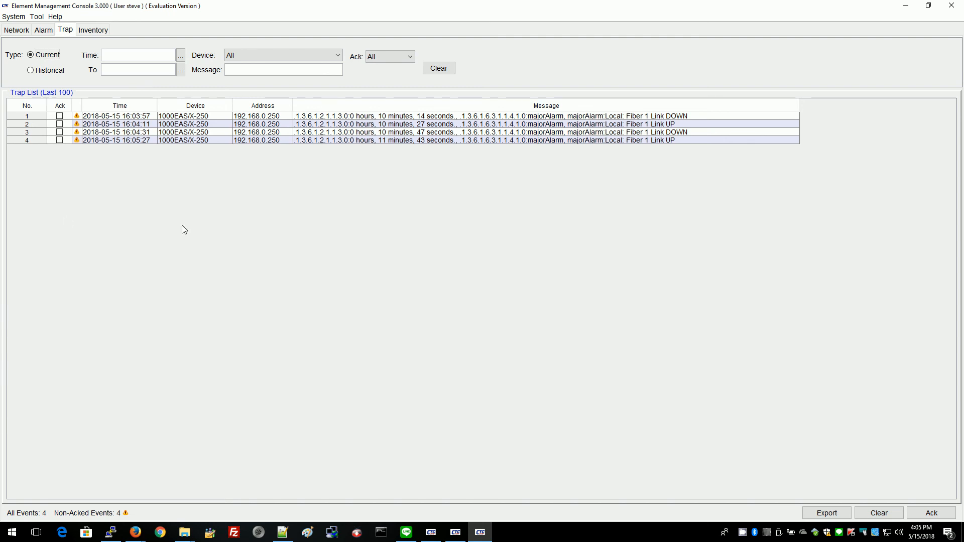
{"action": "left_click", "coordinate": [41, 31]}
{"action": "left_click", "coordinate": [66, 31]}
{"action": "left_click", "coordinate": [43, 30]}
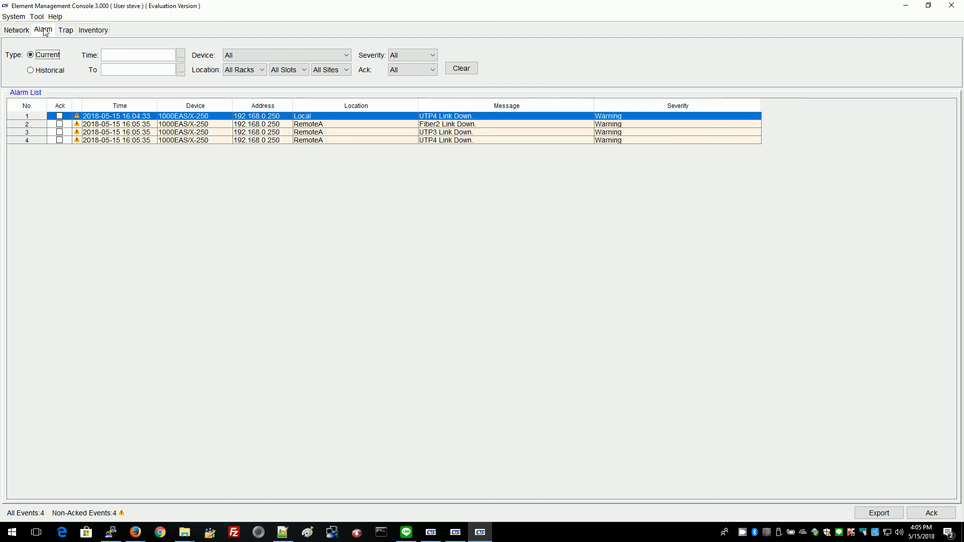
{"action": "left_click", "coordinate": [67, 31]}
{"action": "left_click", "coordinate": [43, 30]}
{"action": "left_click", "coordinate": [16, 31]}
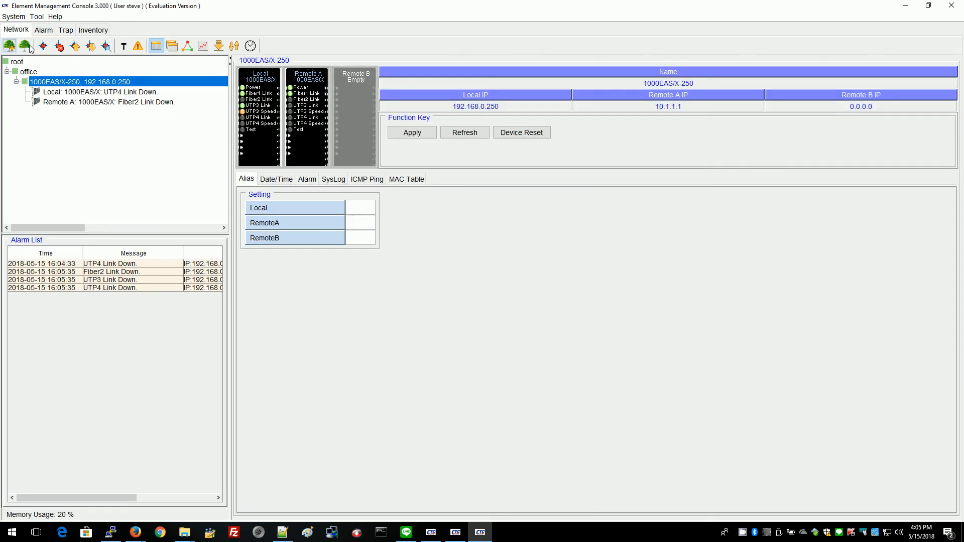
Browse the Local unit's OAM counters, 1Q VLAN and STP pages, ending on Fiber 2 at speed1000.
{"action": "left_click", "coordinate": [98, 93]}
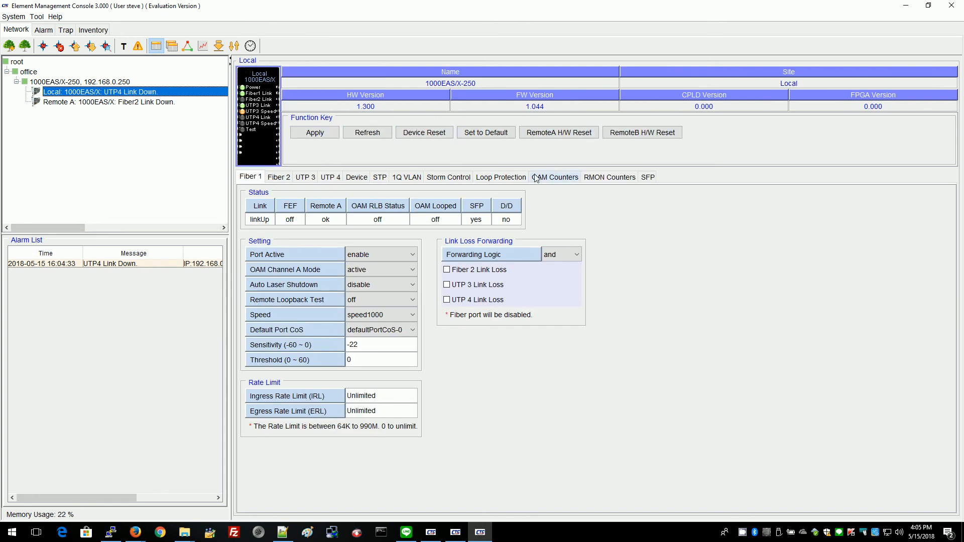
{"action": "left_click", "coordinate": [548, 180]}
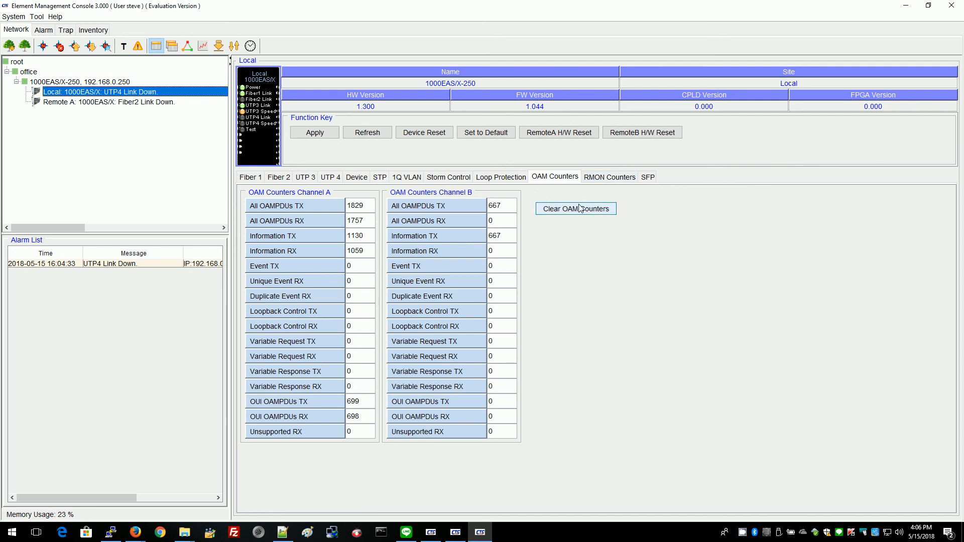
{"action": "left_click", "coordinate": [408, 179]}
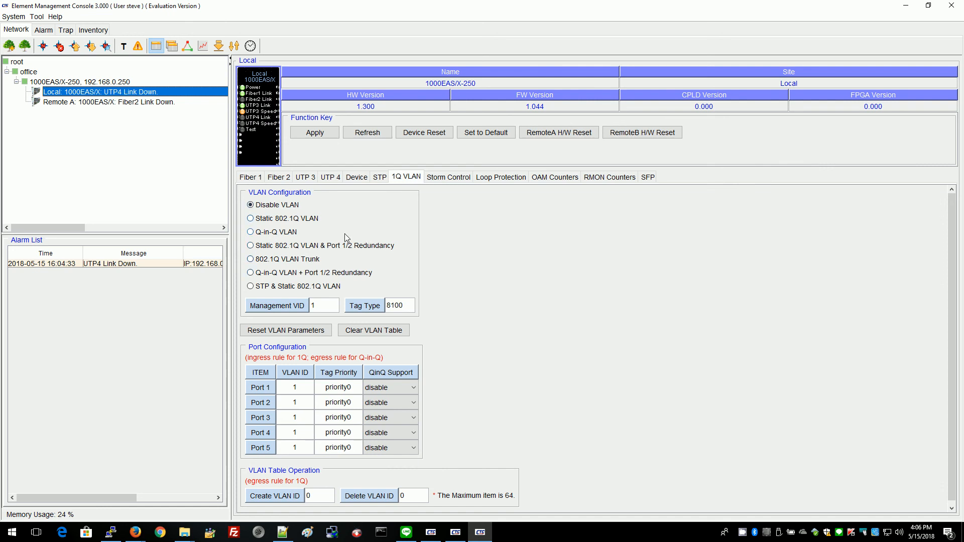
{"action": "left_click", "coordinate": [380, 177]}
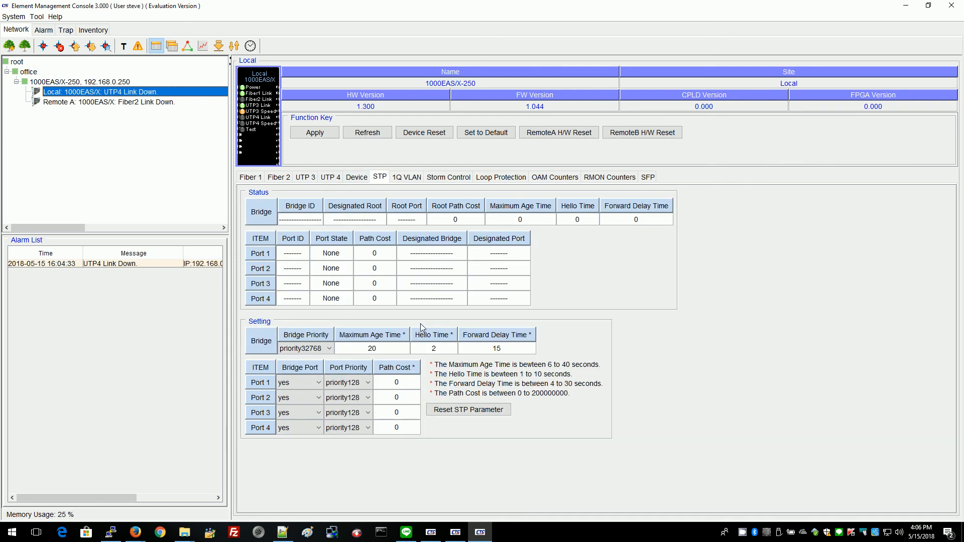
{"action": "left_click", "coordinate": [279, 178]}
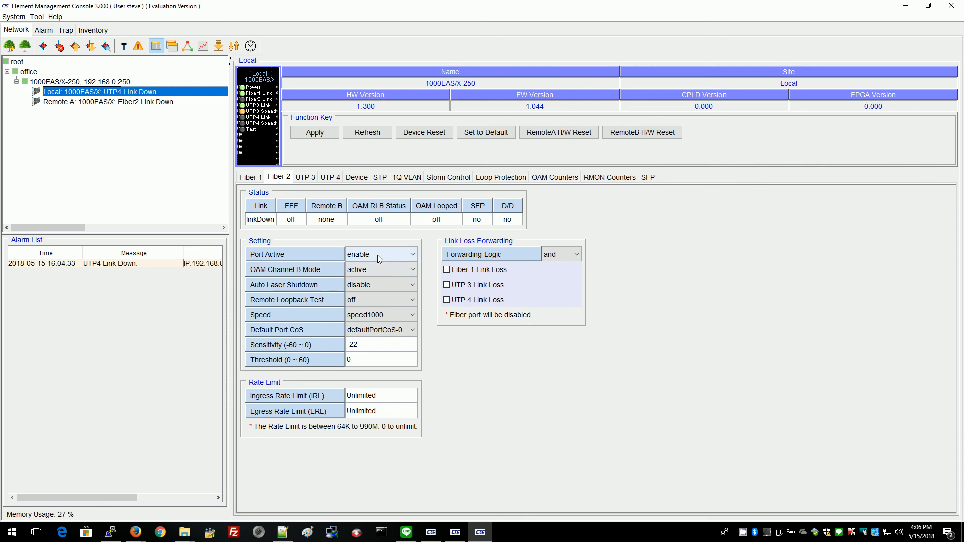
{"action": "left_click", "coordinate": [382, 317]}
{"action": "left_click", "coordinate": [372, 325]}
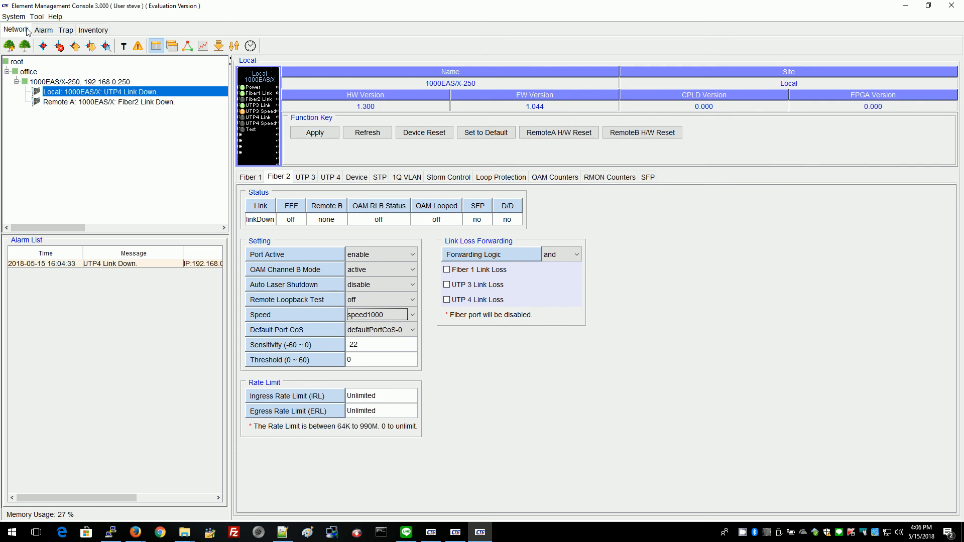
View the Local and RemoteA inventory (Online, firmware 1.044), then minimize the console.
{"action": "left_click", "coordinate": [104, 32]}
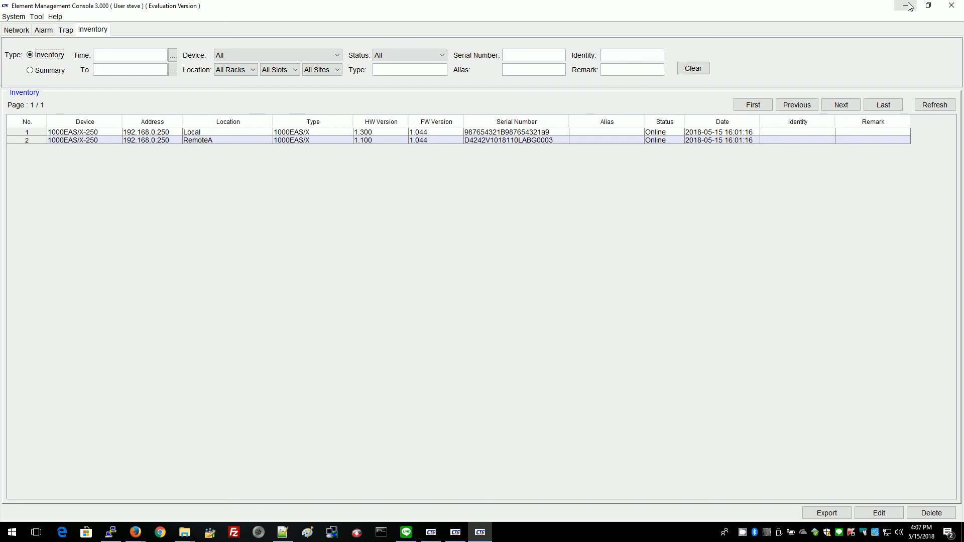
{"action": "left_click", "coordinate": [908, 3]}
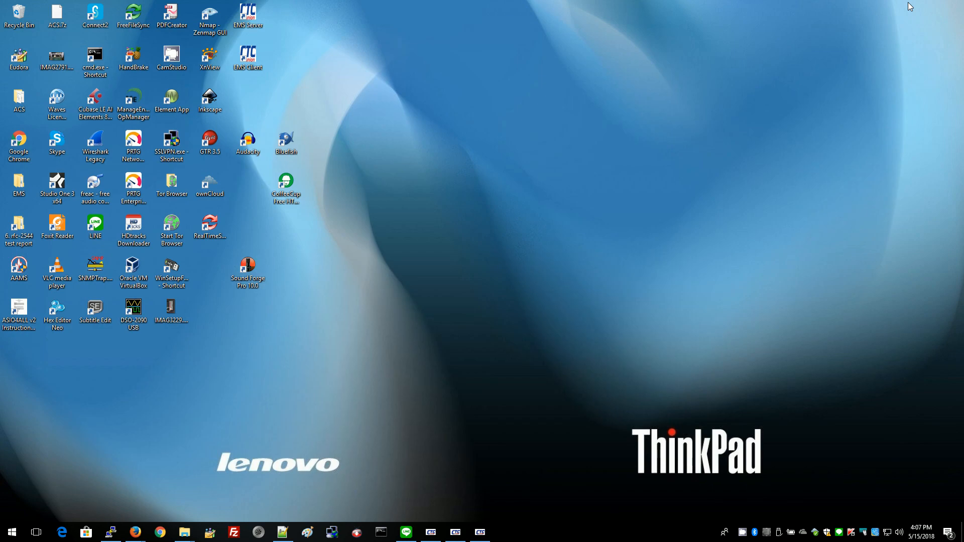